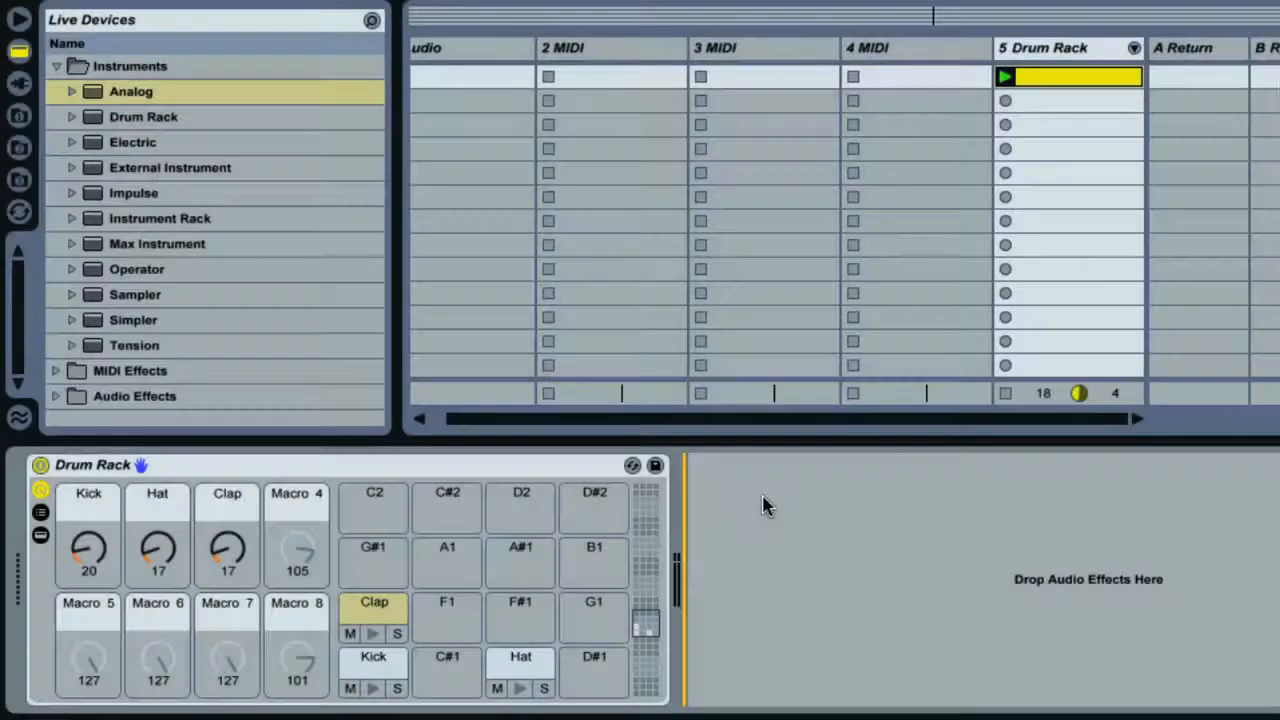
- Show the Drum Rack's chain list and add an Analog instrument as a new chain below Clap
{"action": "left_click", "coordinate": [371, 668]}
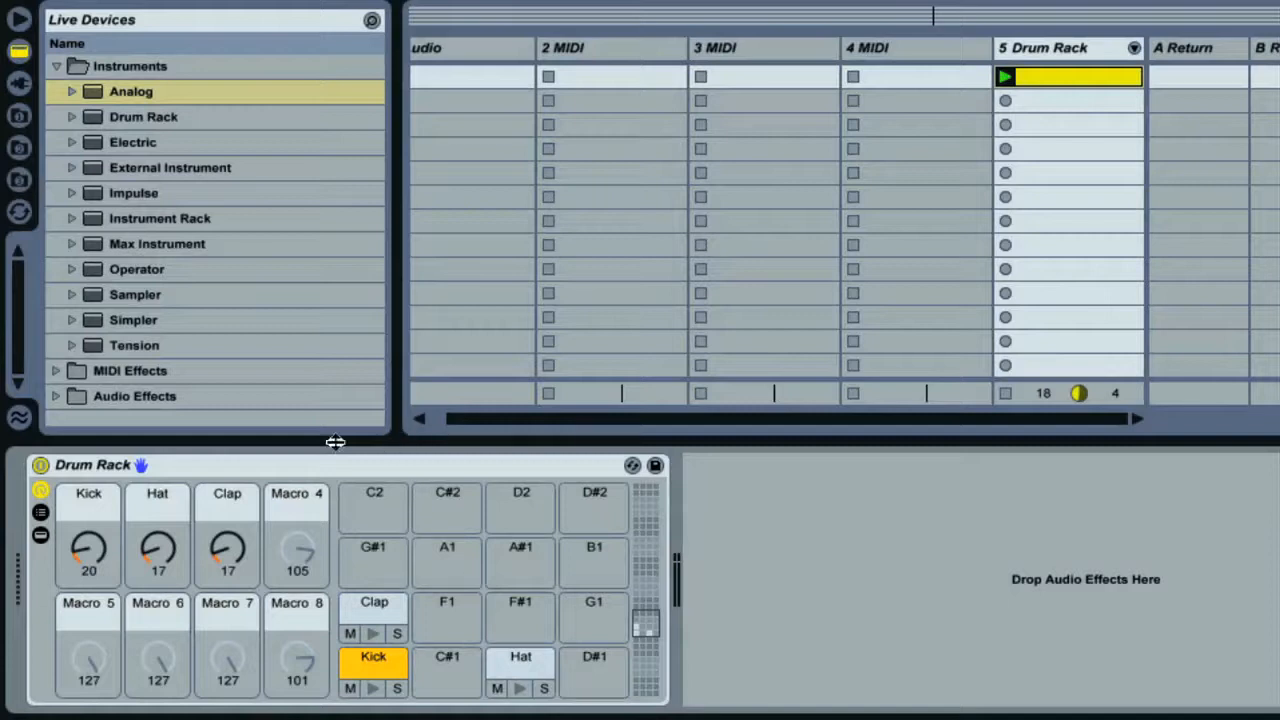
{"action": "left_click", "coordinate": [41, 513]}
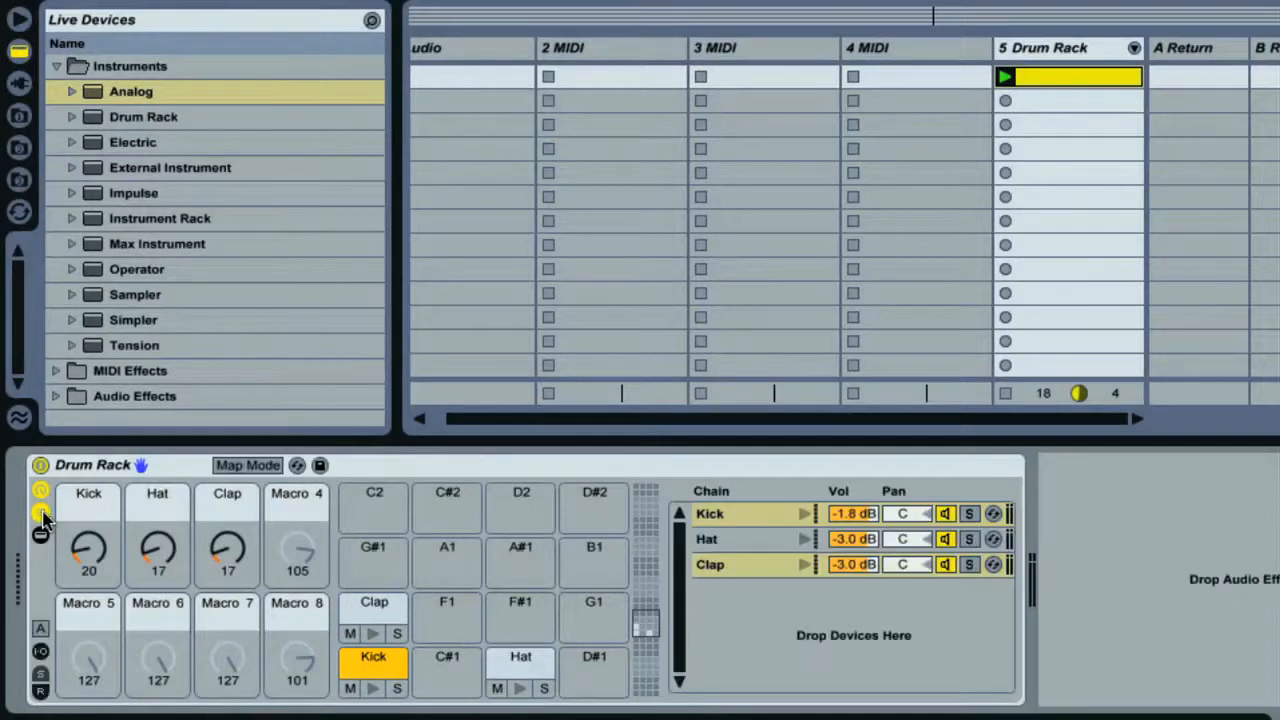
{"action": "left_click", "coordinate": [182, 97]}
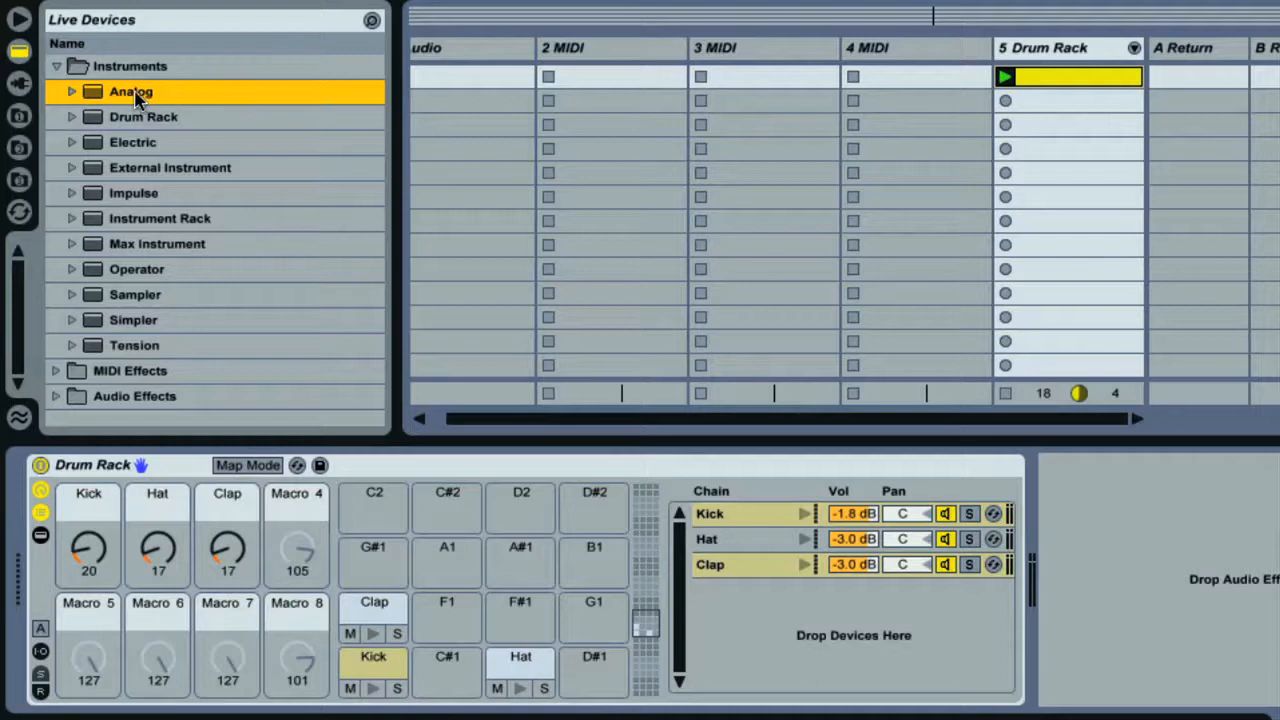
{"action": "left_click_drag", "start_coordinate": [137, 97], "coordinate": [731, 606]}
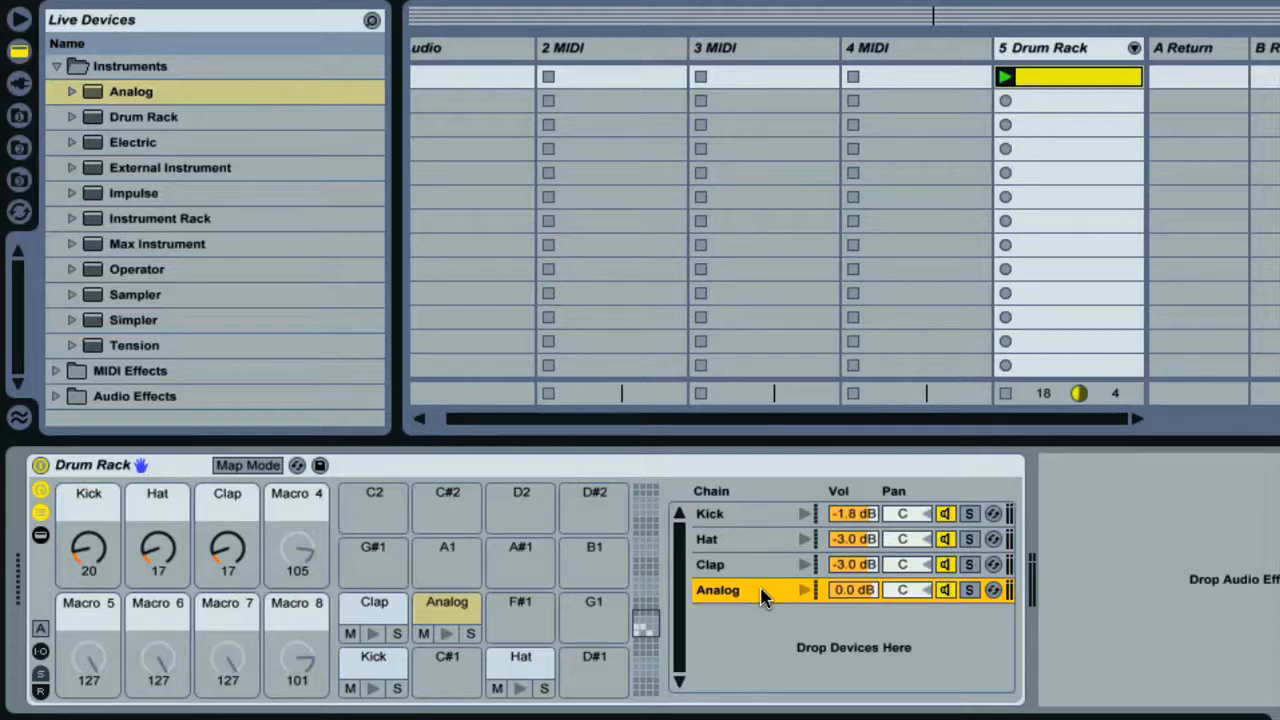
- Show the devices of the Drum Rack chains, going through Clap, Hat and Kick, and select the Analog chain
{"action": "left_click", "coordinate": [760, 566]}
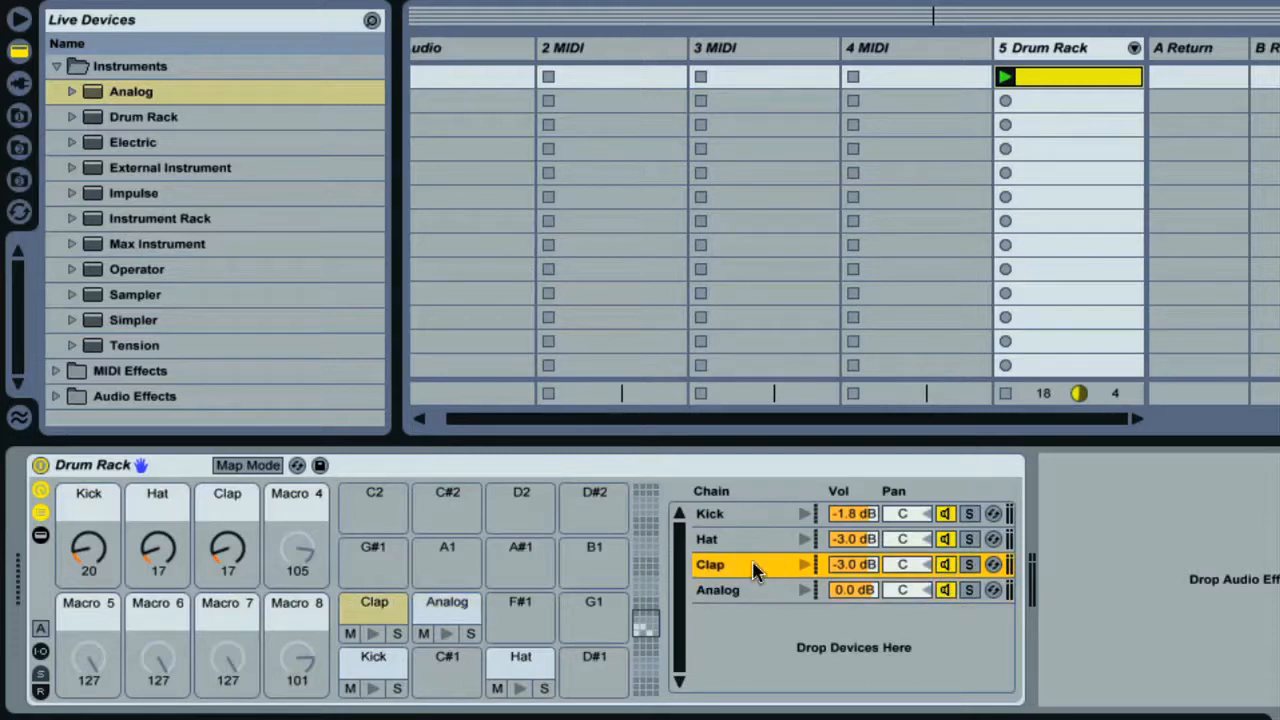
{"action": "left_click", "coordinate": [742, 541]}
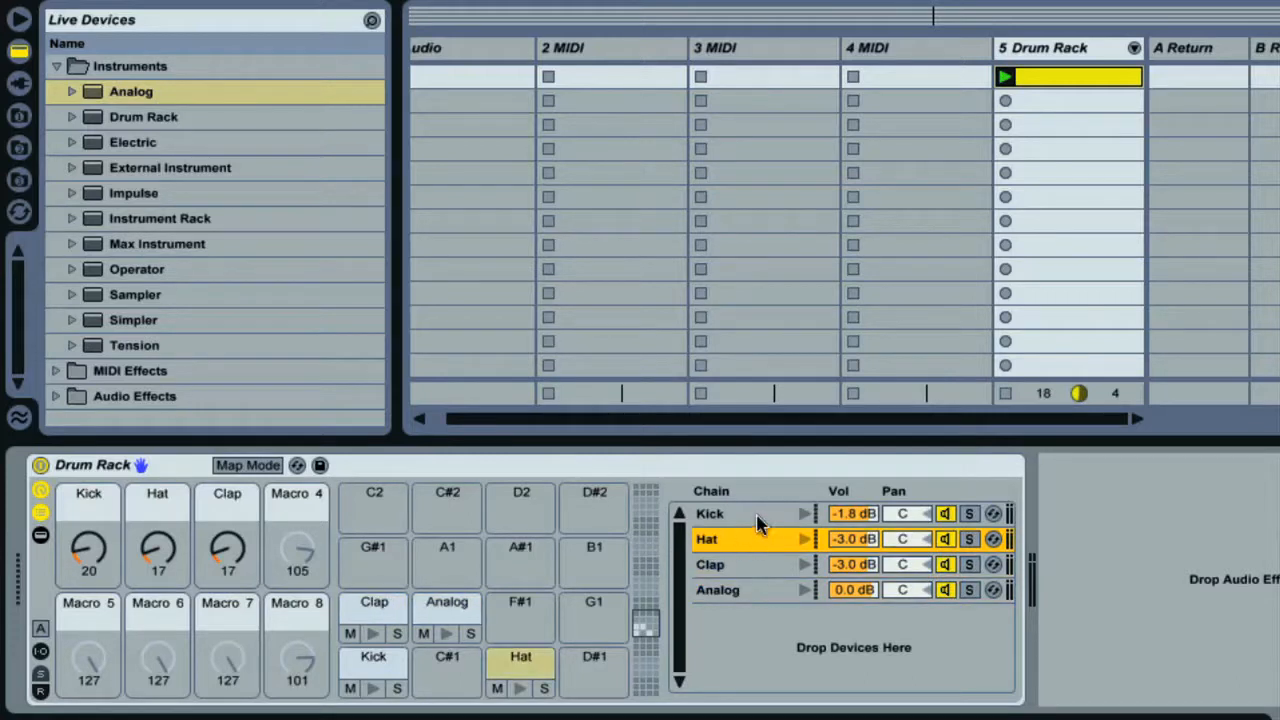
{"action": "left_click", "coordinate": [754, 518]}
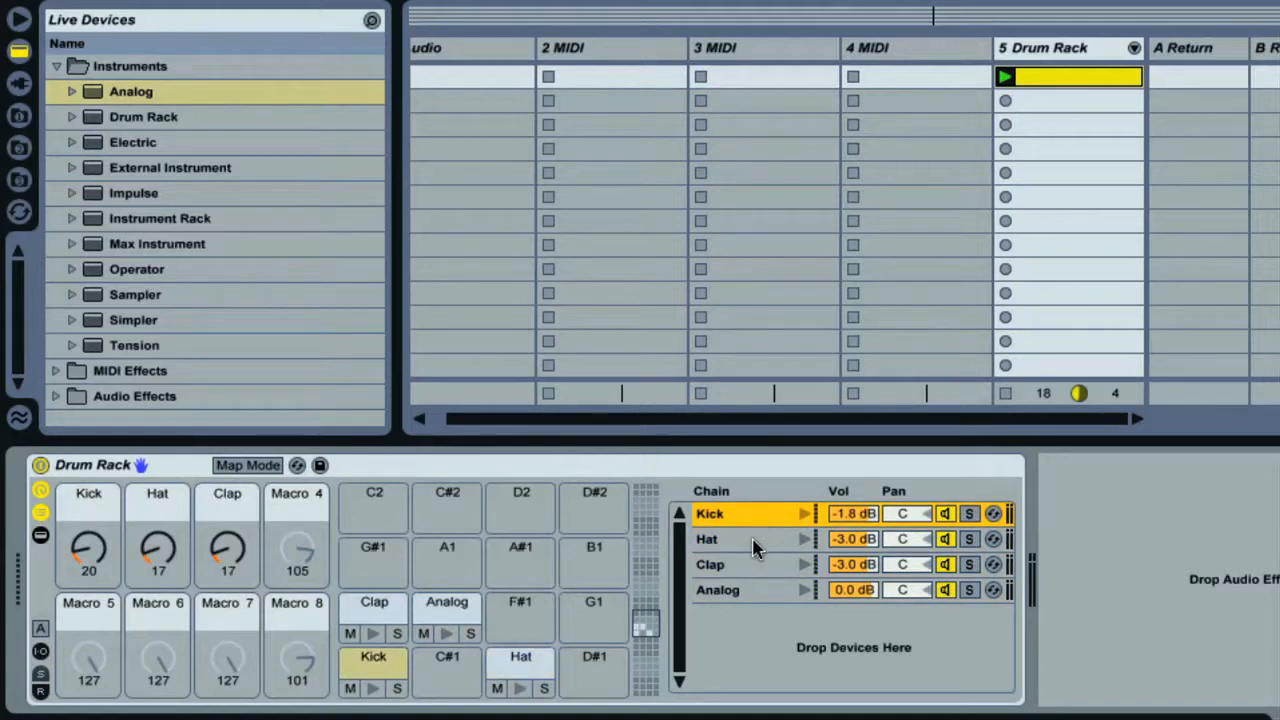
{"action": "left_click", "coordinate": [755, 545]}
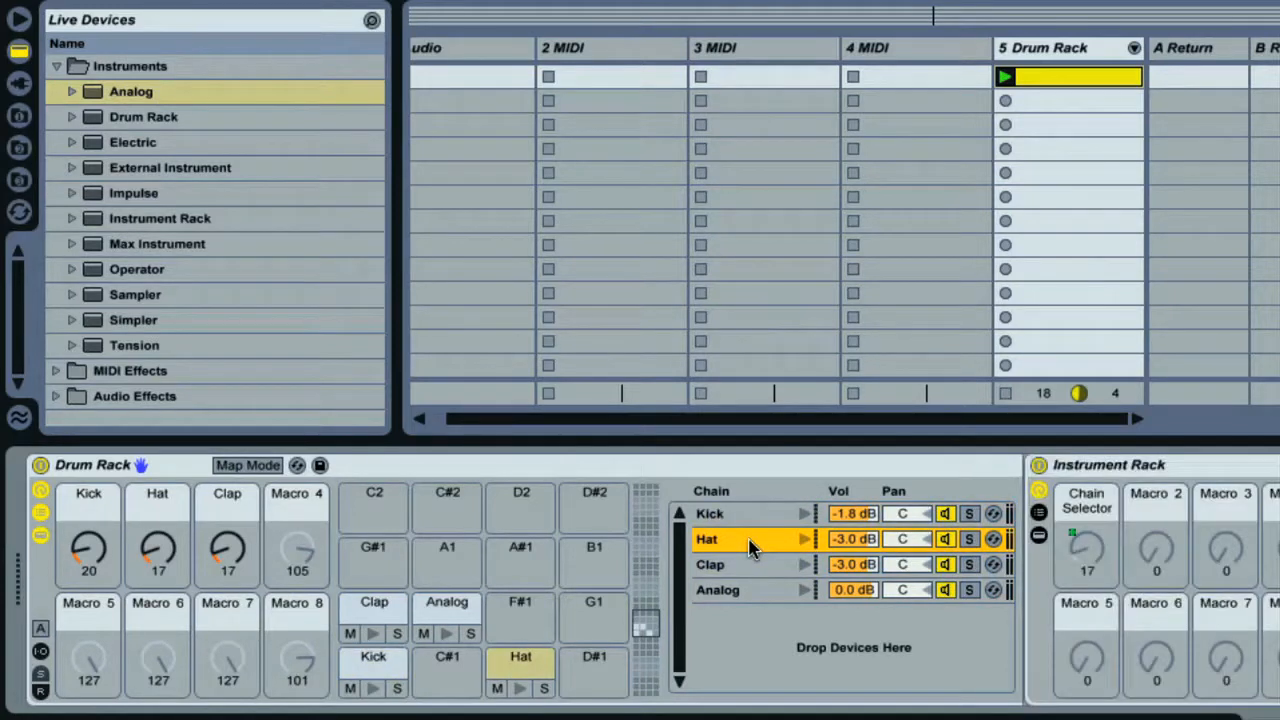
{"action": "left_click", "coordinate": [757, 519]}
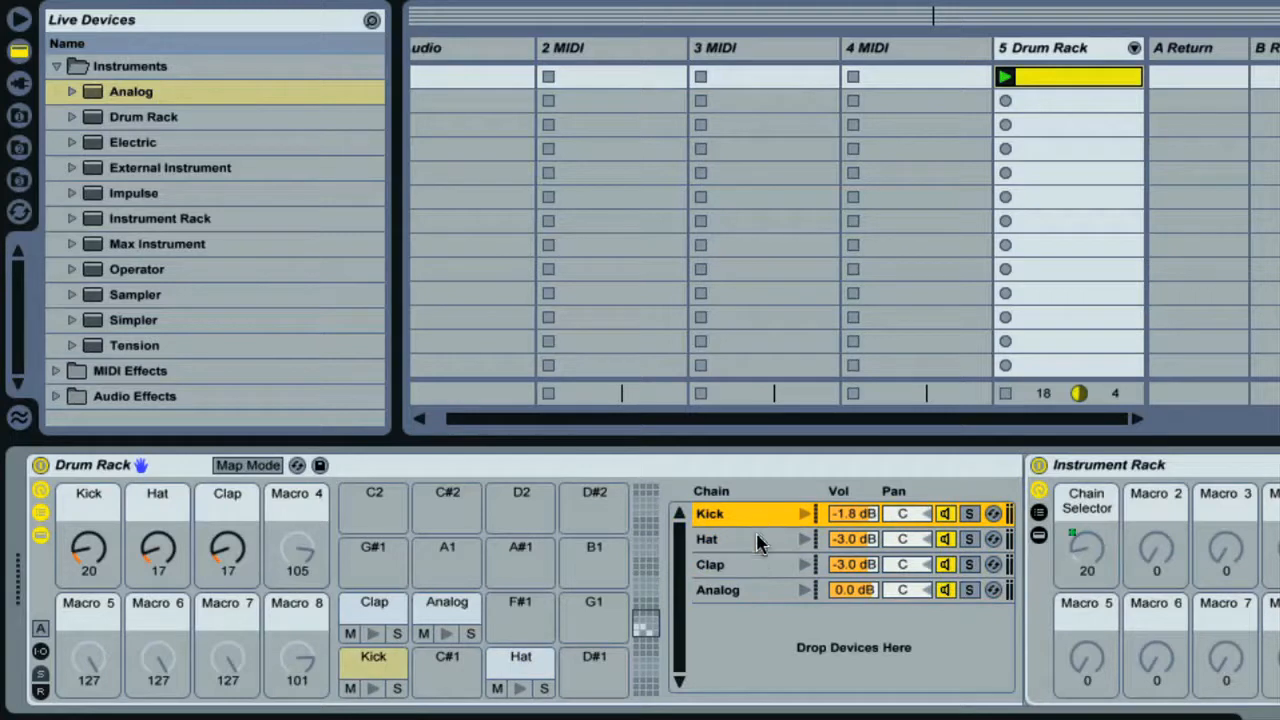
{"action": "left_click", "coordinate": [759, 568]}
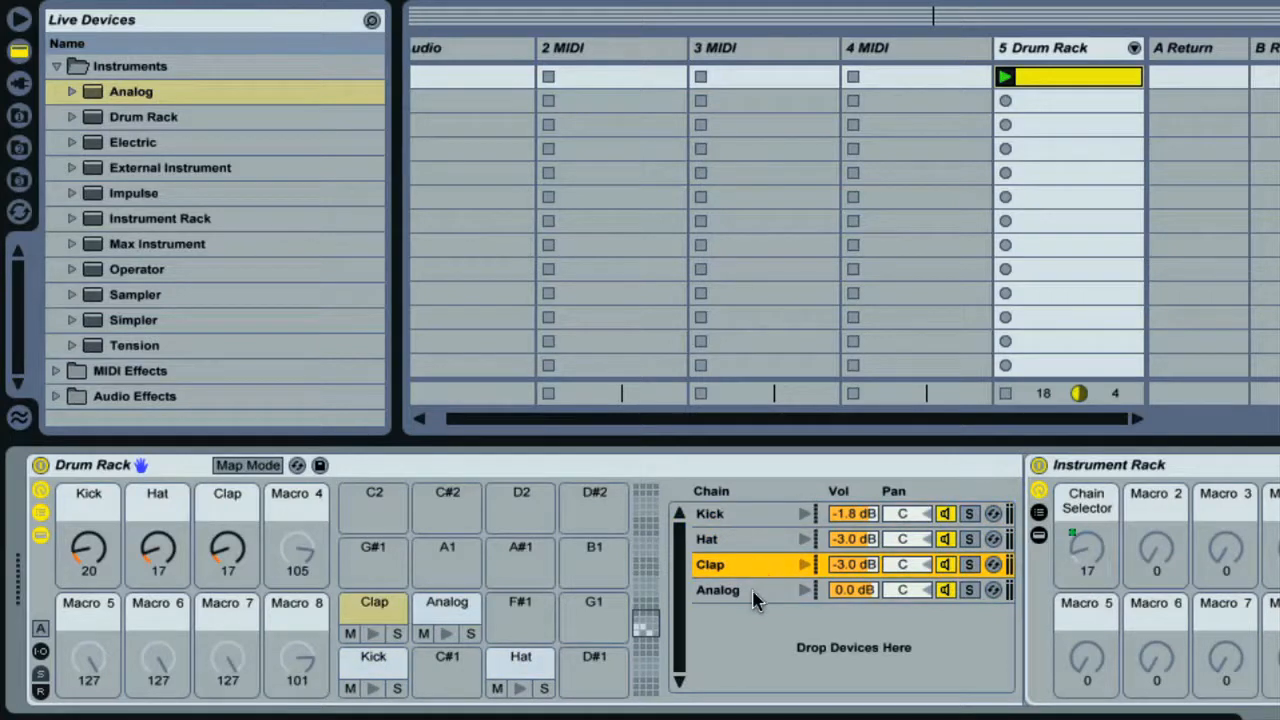
{"action": "left_click", "coordinate": [755, 593]}
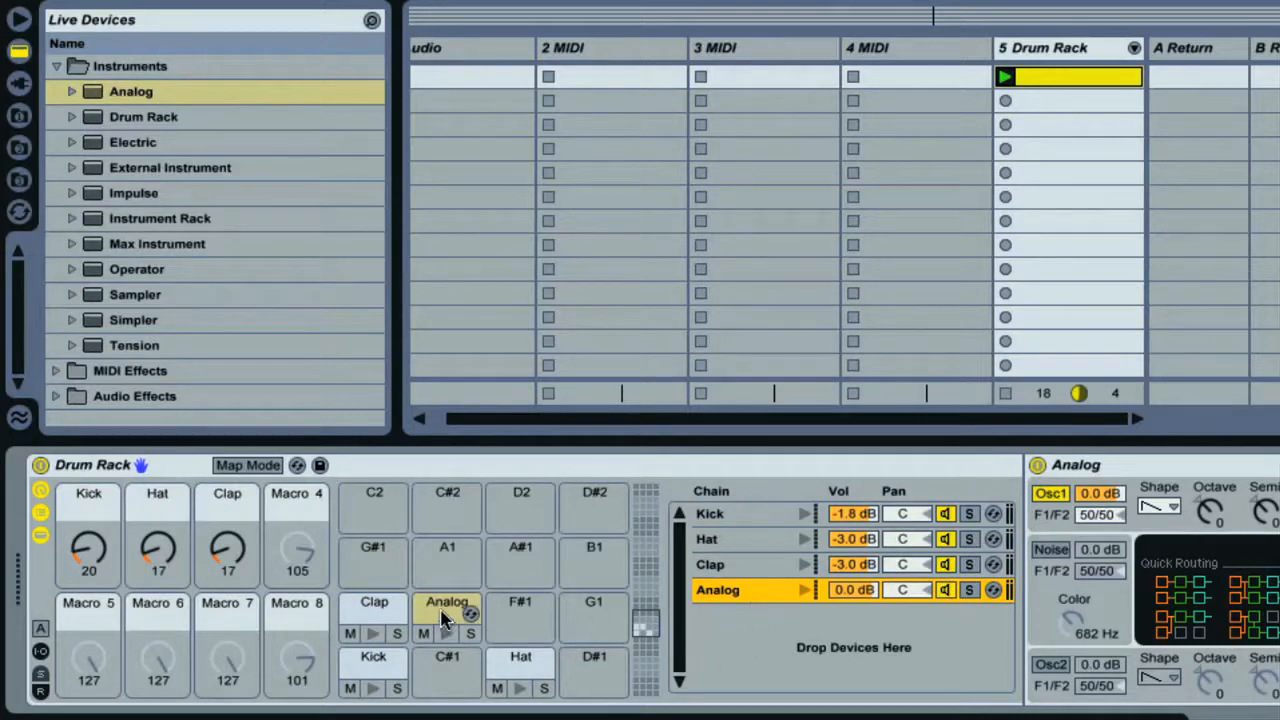
{"action": "mouse_move", "coordinate": [440, 615]}
{"action": "left_mouse_down"}
{"action": "mouse_move", "coordinate": [585, 617]}
{"action": "mouse_move", "coordinate": [586, 557]}
{"action": "mouse_move", "coordinate": [457, 614]}
{"action": "left_mouse_up"}
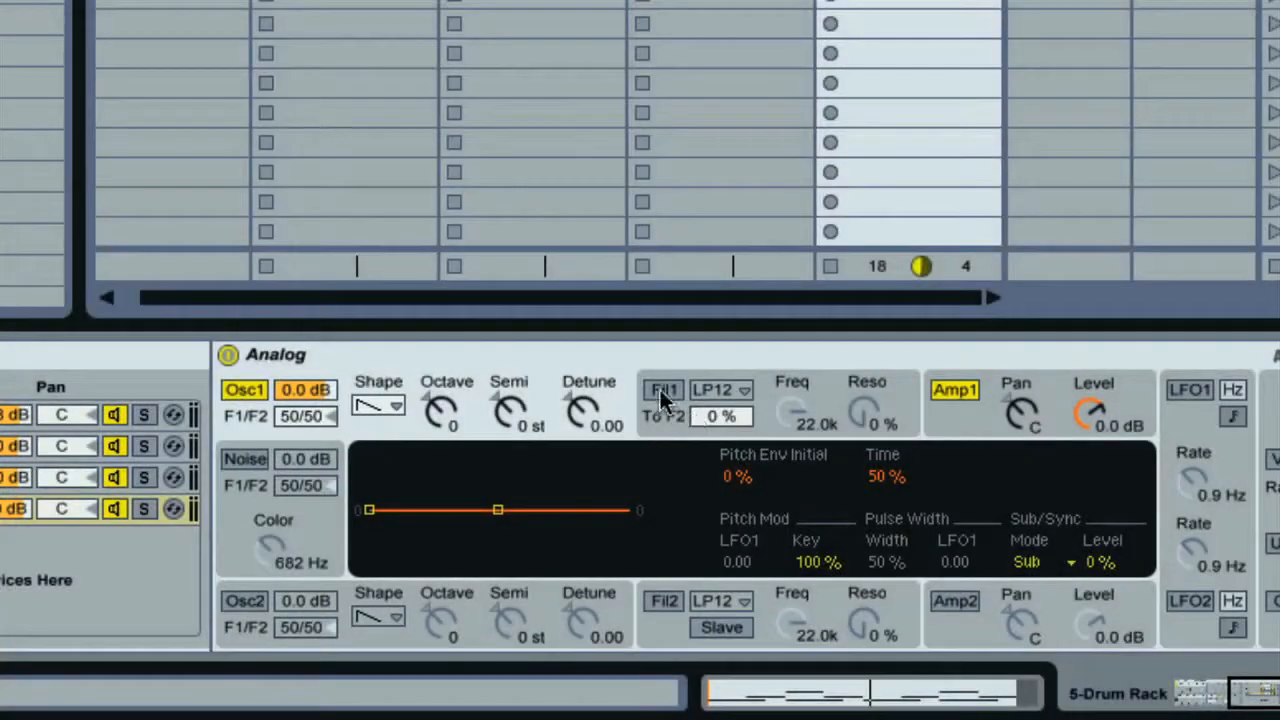
- Set Analog's oscillator 1 to a sine shape, with Octave at -2 and Semi at -8 st
{"action": "left_click", "coordinate": [618, 355]}
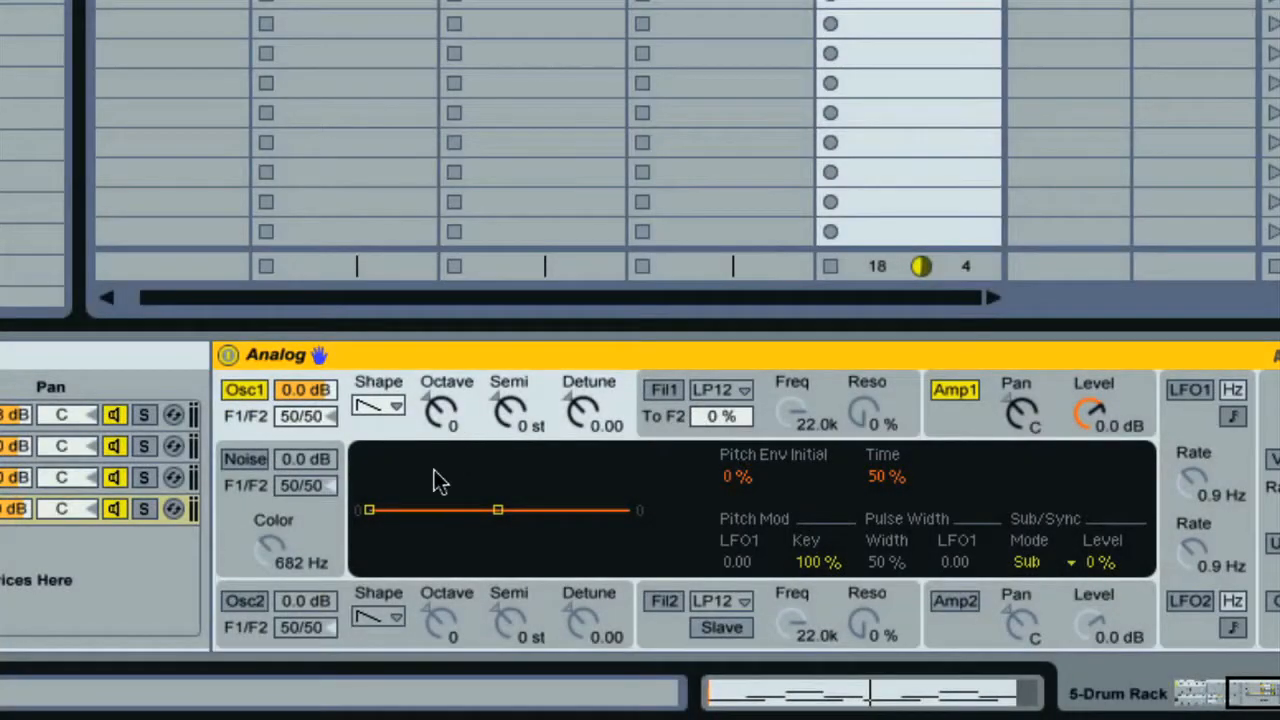
{"action": "left_click", "coordinate": [384, 410]}
{"action": "left_click", "coordinate": [385, 440]}
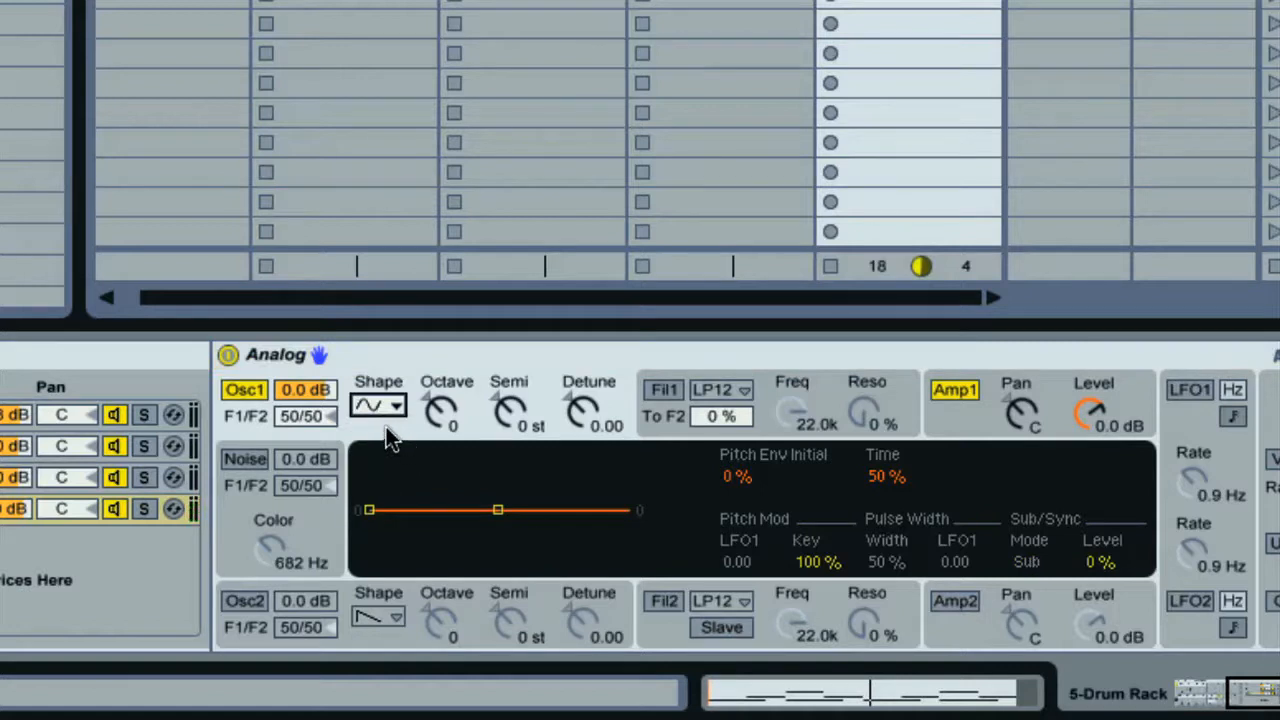
{"action": "left_click", "coordinate": [435, 415]}
{"action": "key", "text": "Down"}
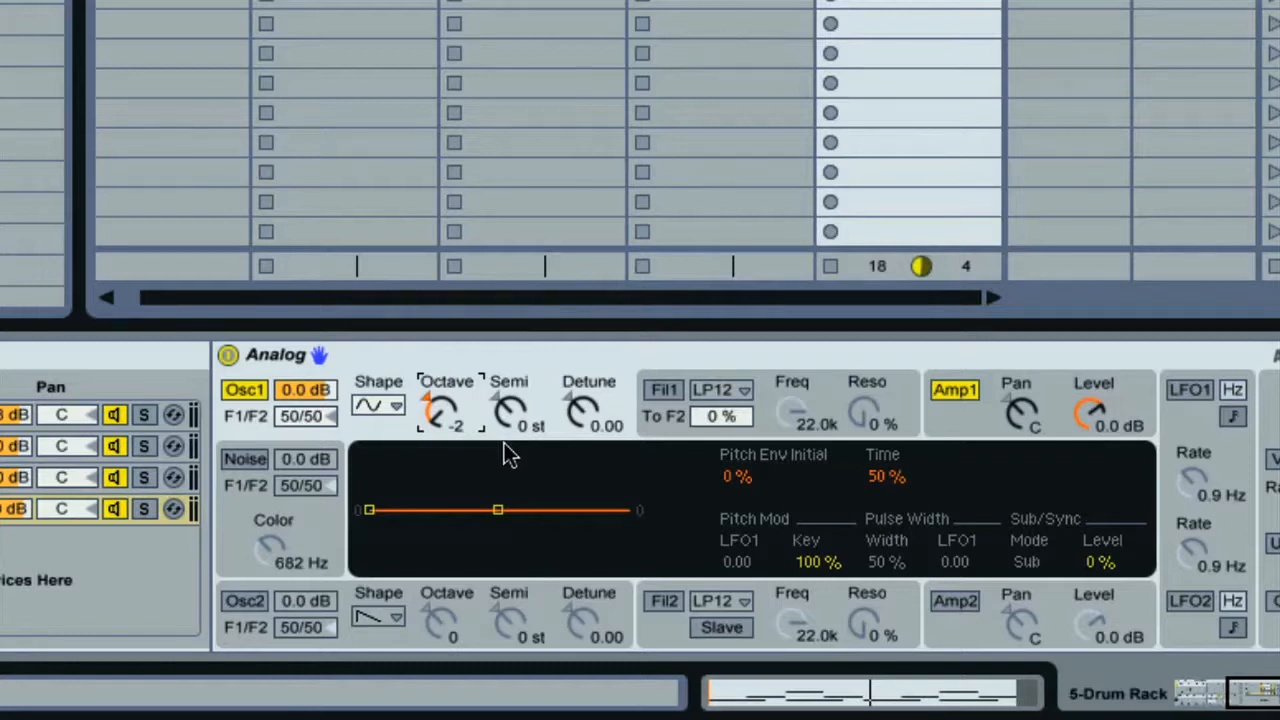
{"action": "left_click_drag", "start_coordinate": [506, 418], "coordinate": [507, 423]}
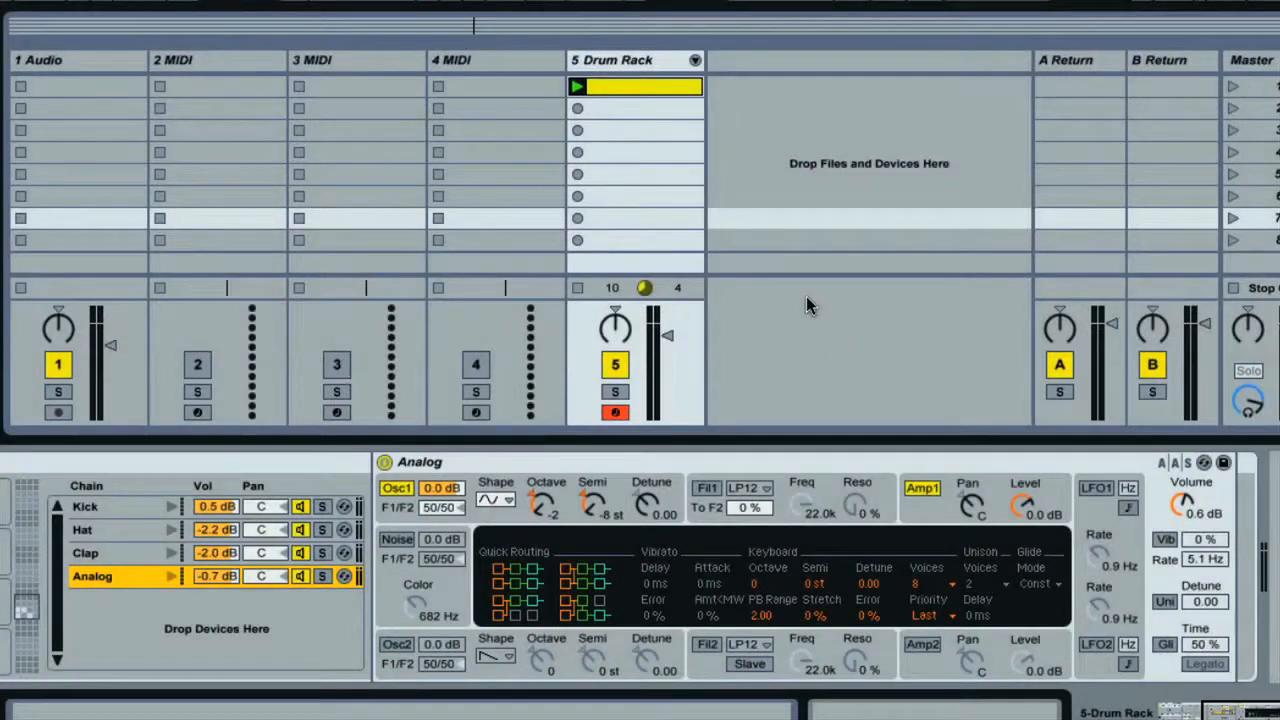
- Open the Drum Rack track's MIDI clip and copy all the Kick notes to the Analog row
{"action": "double_click", "coordinate": [617, 93]}
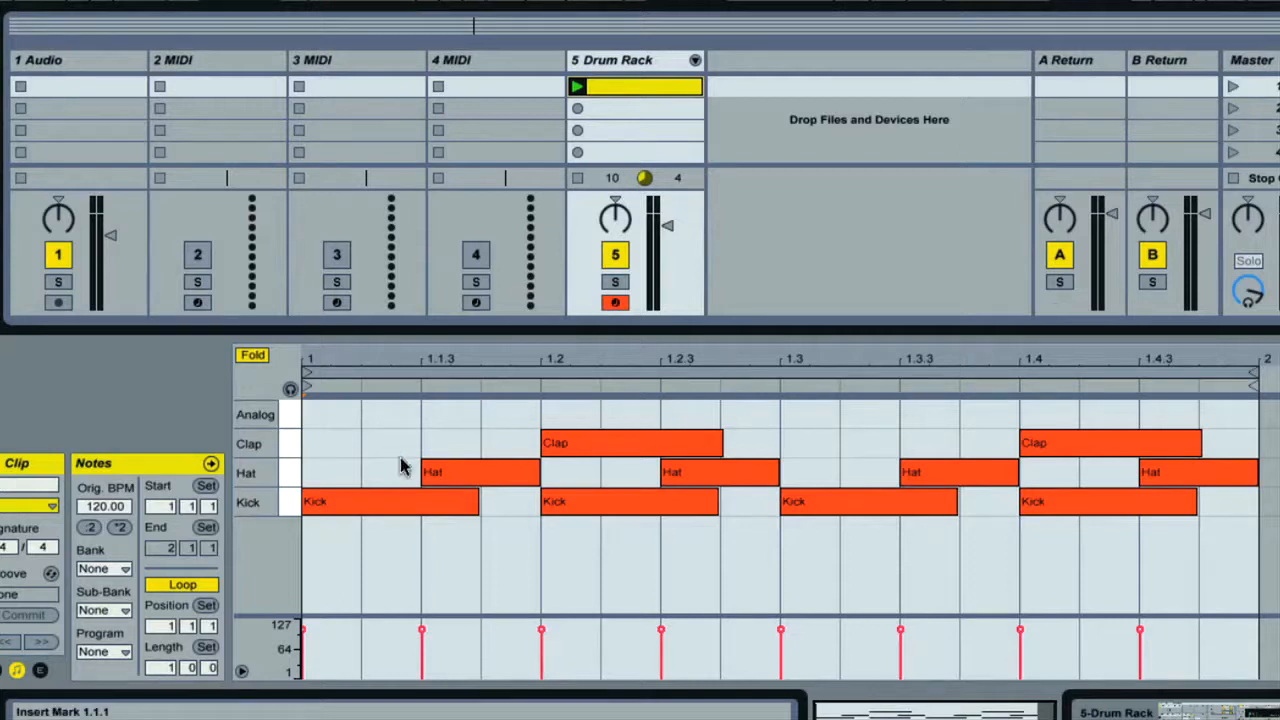
{"action": "left_click", "coordinate": [287, 508]}
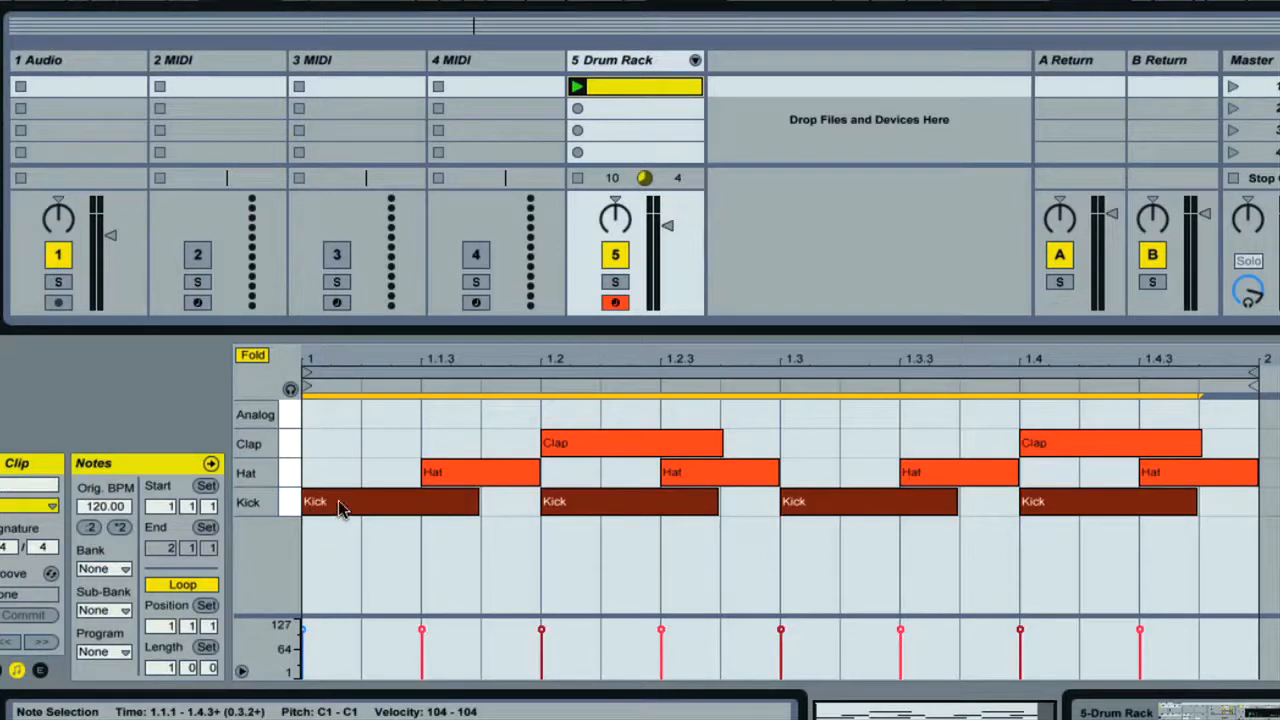
{"action": "left_click_drag", "start_coordinate": [338, 508], "coordinate": [338, 423]}
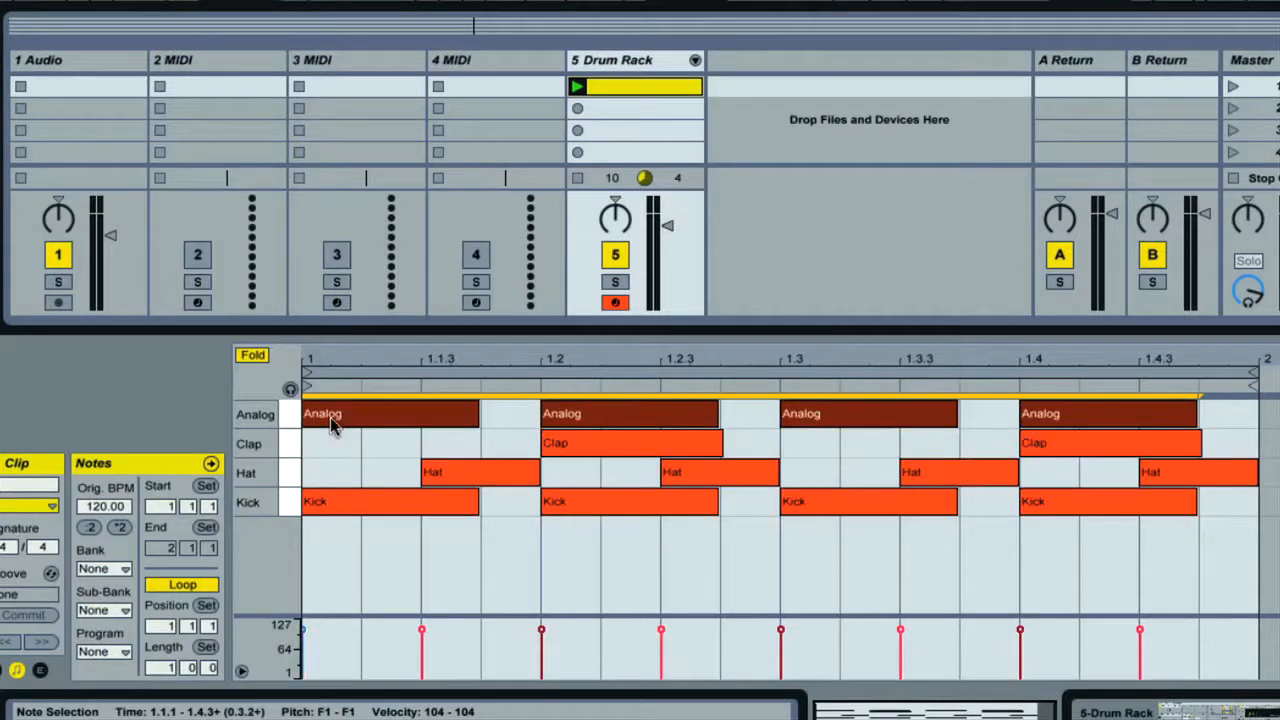
- Return to the Drum Rack track's devices, enlarge the mixer, and mute the Hat, Clap and Analog chains
{"action": "left_click", "coordinate": [657, 62]}
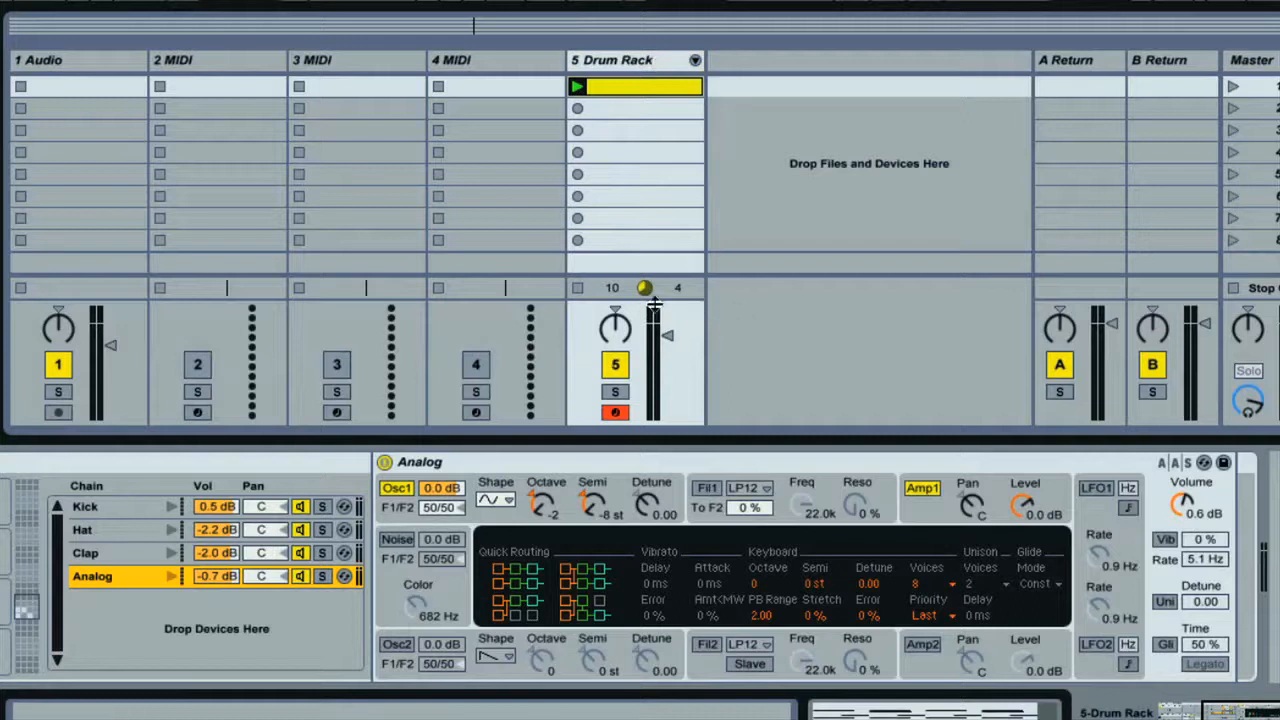
{"action": "left_click_drag", "start_coordinate": [648, 300], "coordinate": [648, 168]}
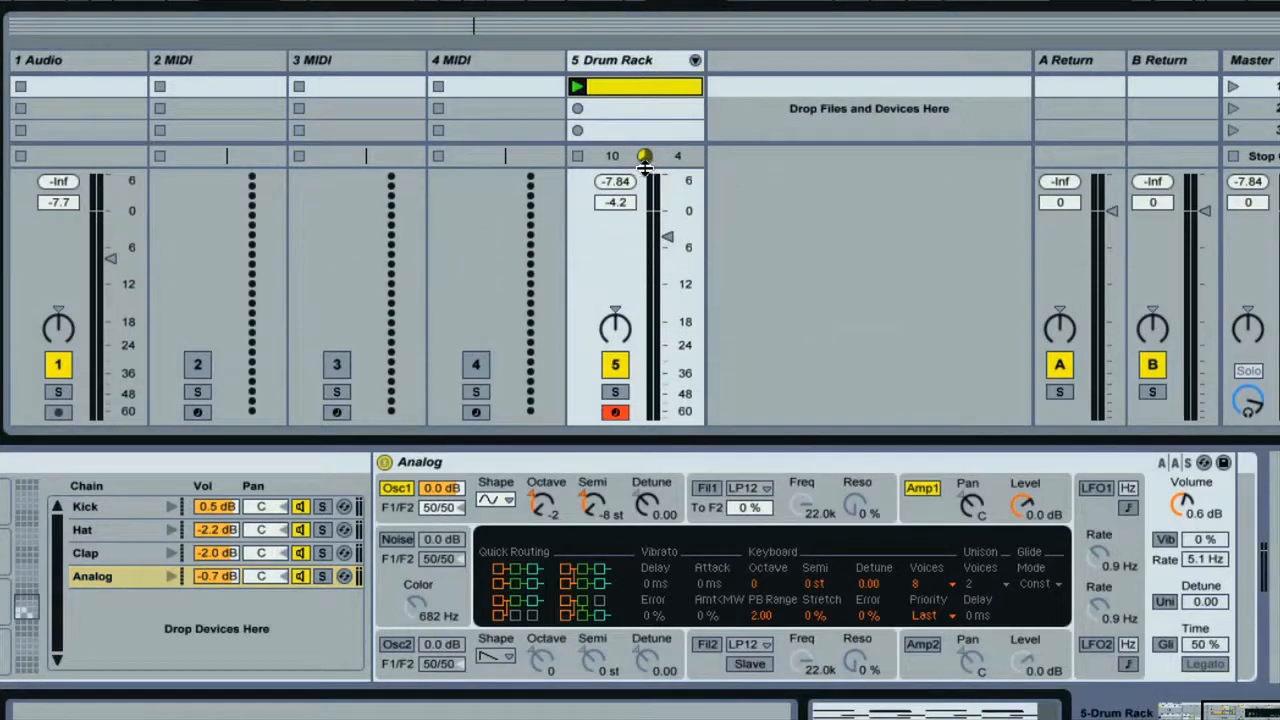
{"action": "left_click", "coordinate": [300, 530]}
{"action": "left_click", "coordinate": [302, 556]}
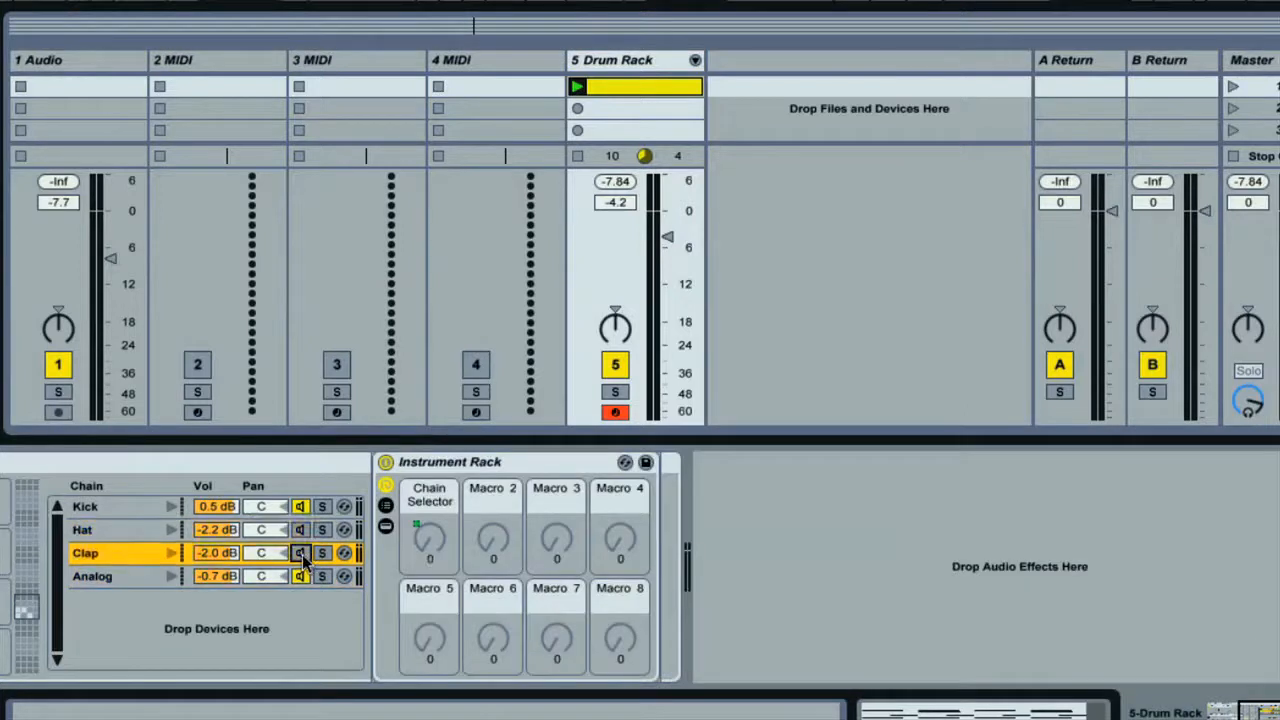
{"action": "left_click", "coordinate": [297, 578]}
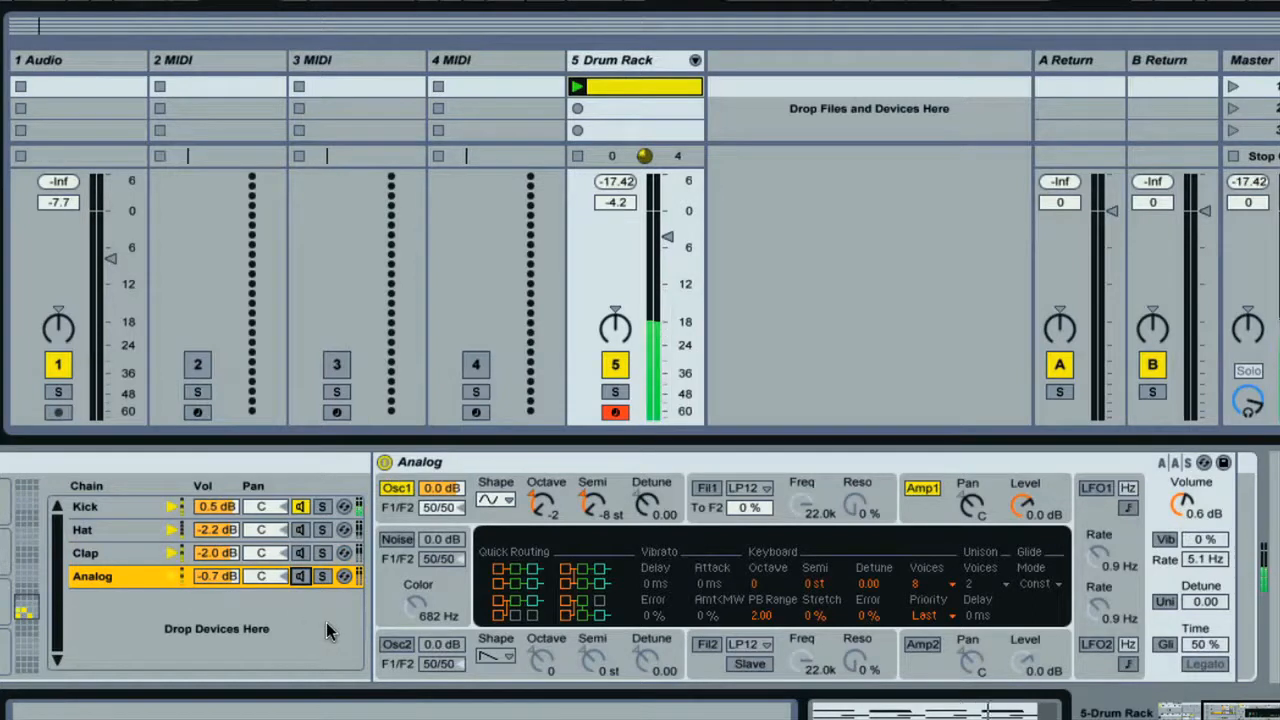
- Compare the kick with and without the Analog chain, setting the synth's volume to 3.0 dB and the chain volume to -1.8 dB
{"action": "left_click", "coordinate": [301, 578]}
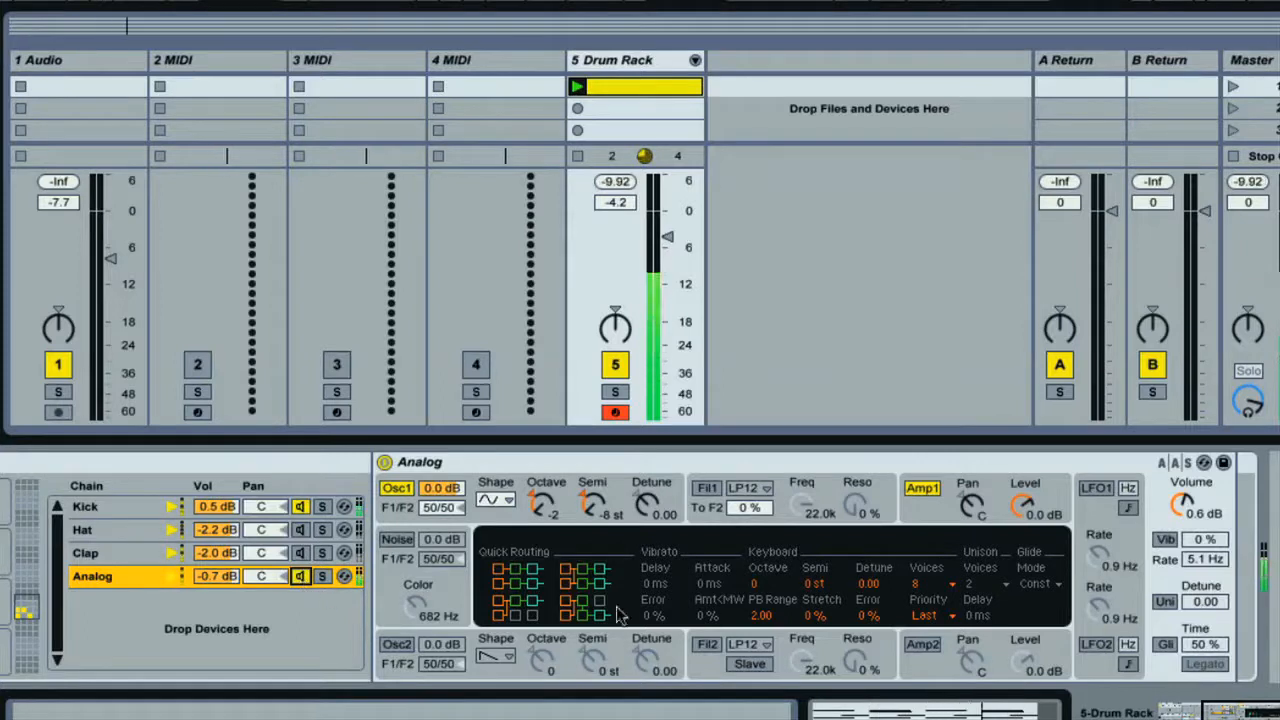
{"action": "left_click_drag", "start_coordinate": [1180, 508], "coordinate": [1181, 502]}
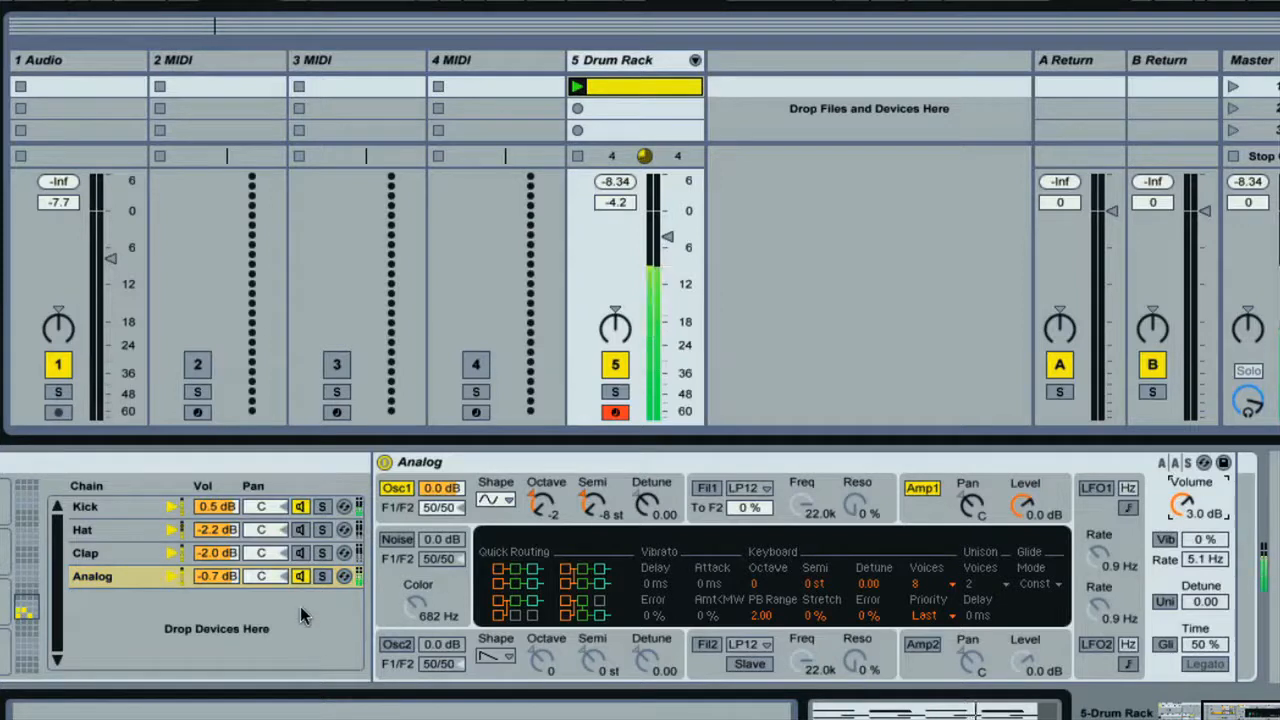
{"action": "left_click", "coordinate": [301, 577]}
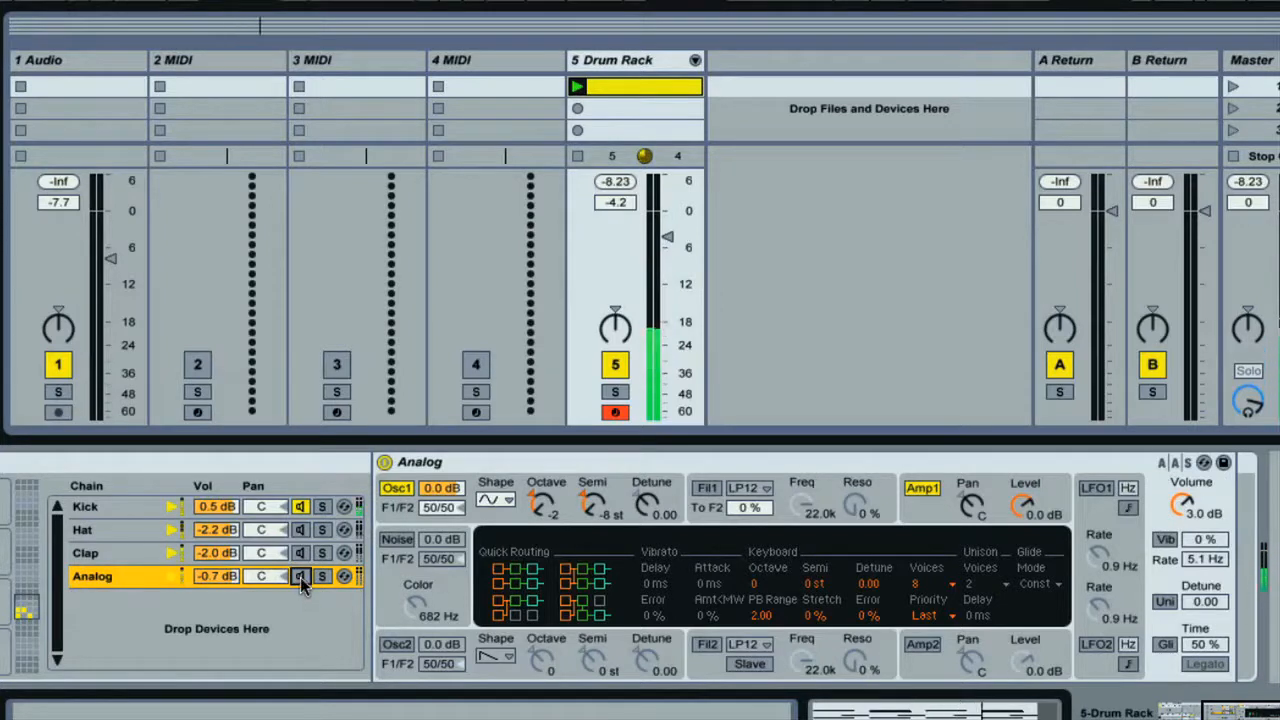
{"action": "left_click", "coordinate": [300, 577]}
{"action": "left_click_drag", "start_coordinate": [224, 581], "coordinate": [224, 592]}
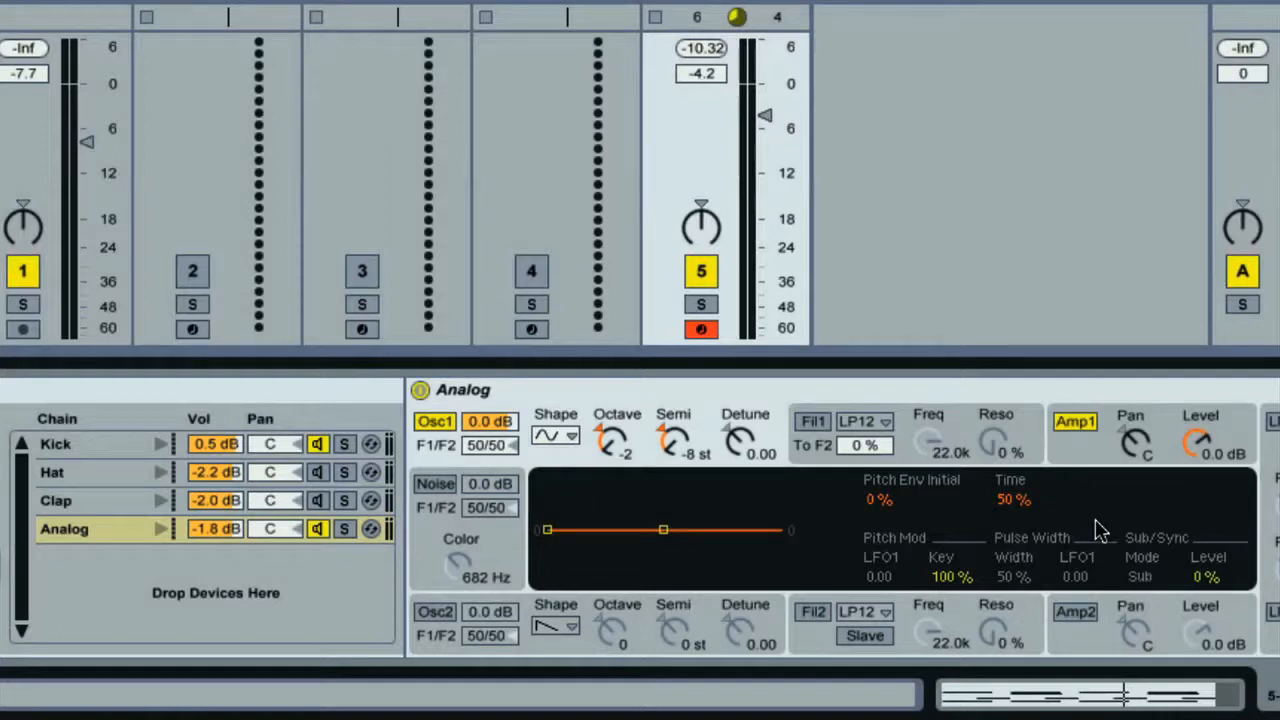
- Shorten Analog's Amp1 envelope decay to 406 ms and compare the kick with the Analog chain muted and unmuted
{"action": "left_click", "coordinate": [1079, 454]}
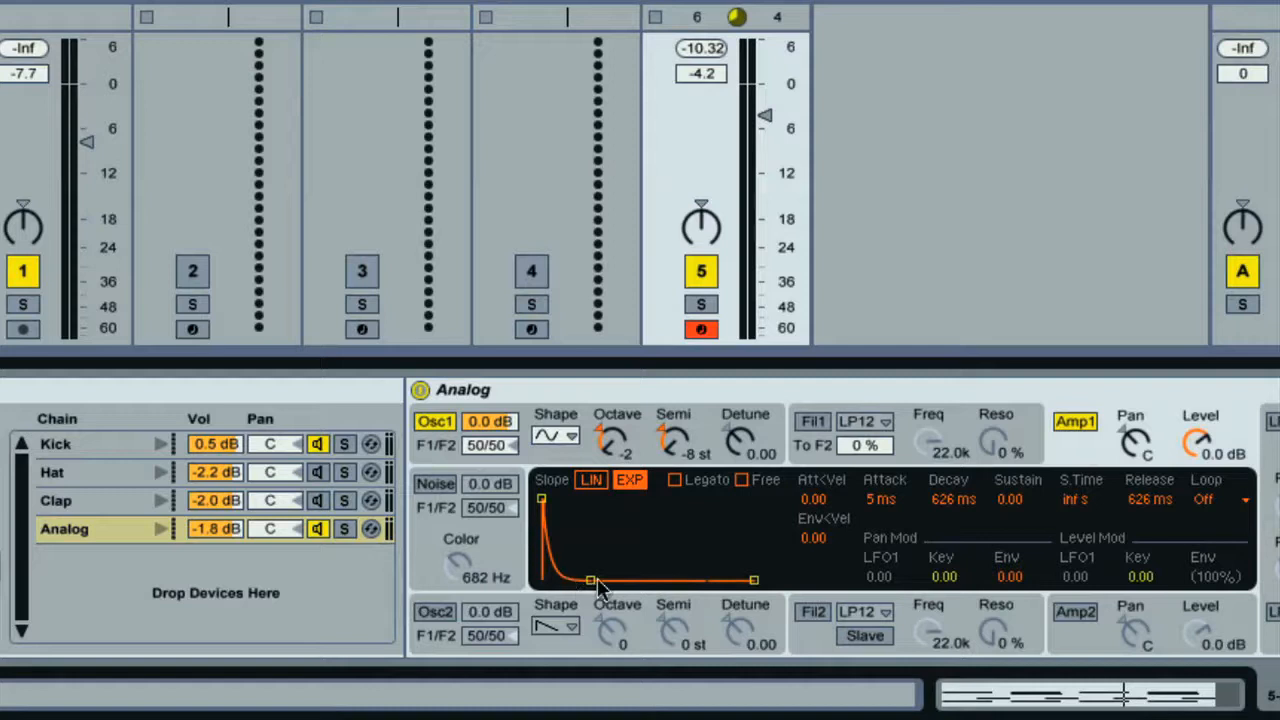
{"action": "left_click_drag", "start_coordinate": [590, 584], "coordinate": [583, 587]}
{"action": "left_click", "coordinate": [953, 500]}
{"action": "key", "text": "Delete"}
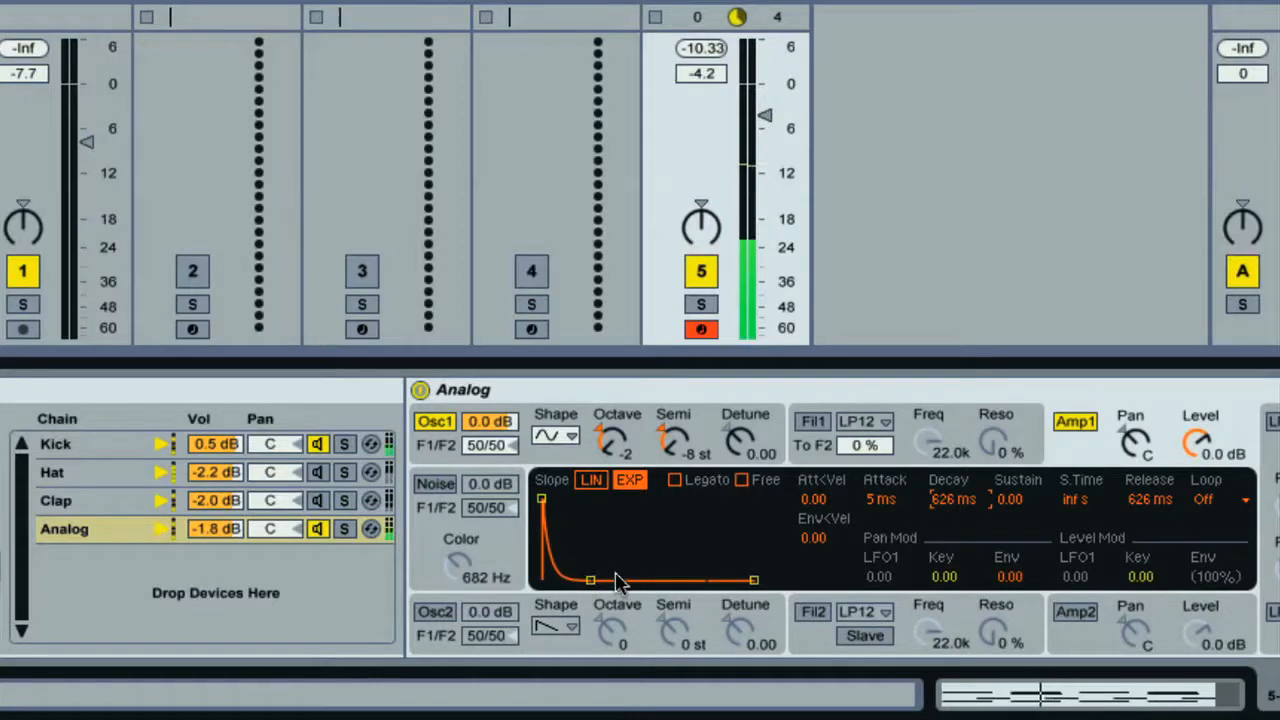
{"action": "left_click_drag", "start_coordinate": [590, 583], "coordinate": [587, 588]}
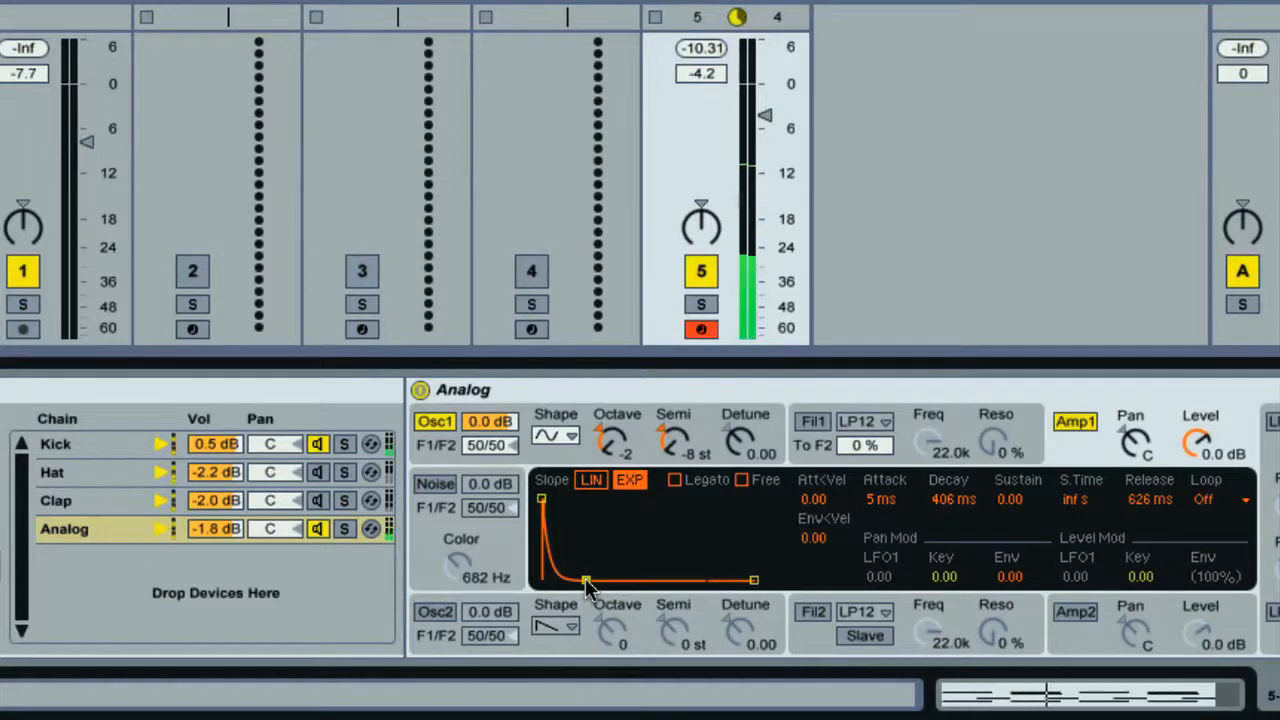
{"action": "left_click", "coordinate": [318, 530]}
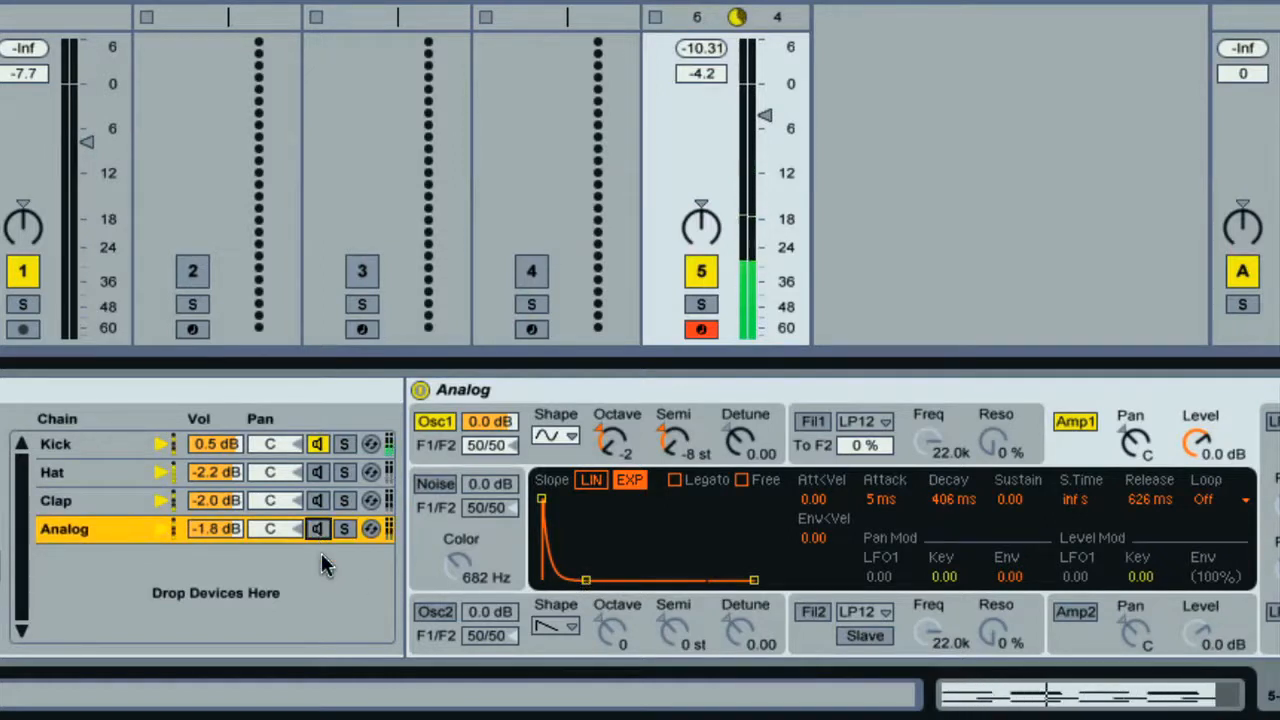
{"action": "left_click", "coordinate": [317, 529]}
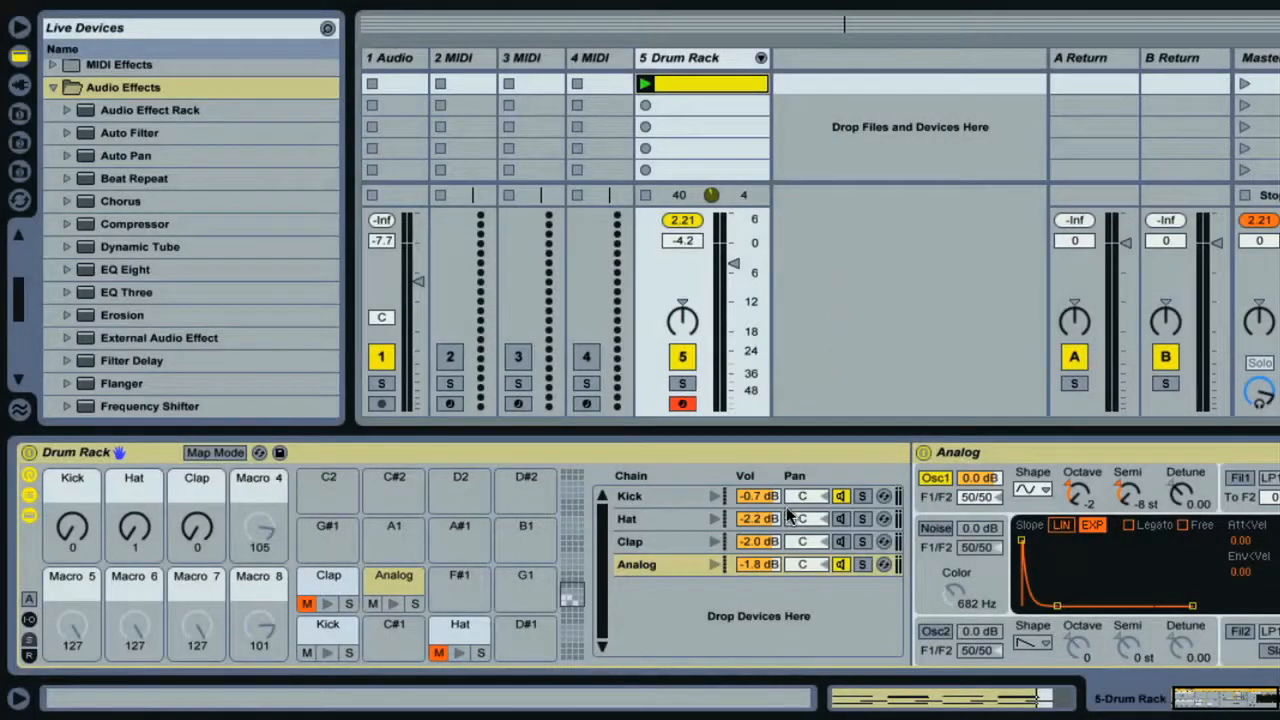
- Mute the Analog chain and select the Kick chain to show its Instrument Rack
{"action": "left_click", "coordinate": [372, 604]}
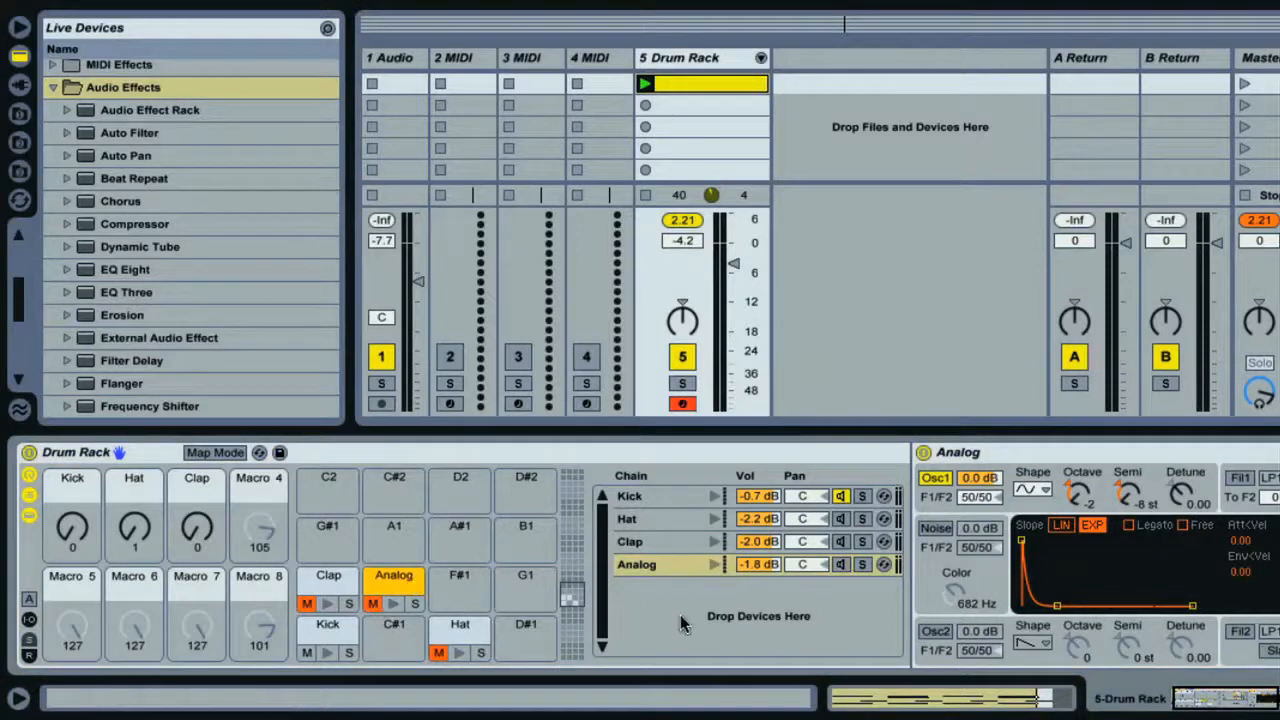
{"action": "left_click", "coordinate": [664, 539]}
{"action": "left_click", "coordinate": [662, 518]}
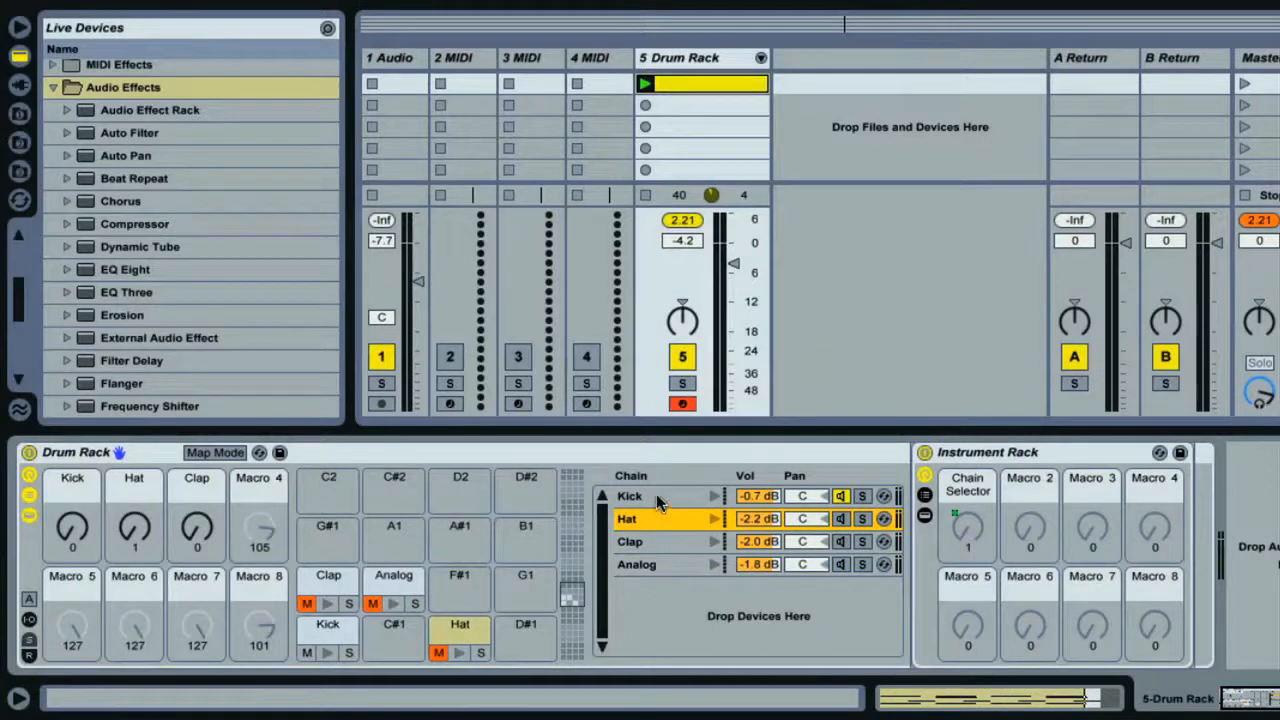
{"action": "left_click", "coordinate": [656, 496]}
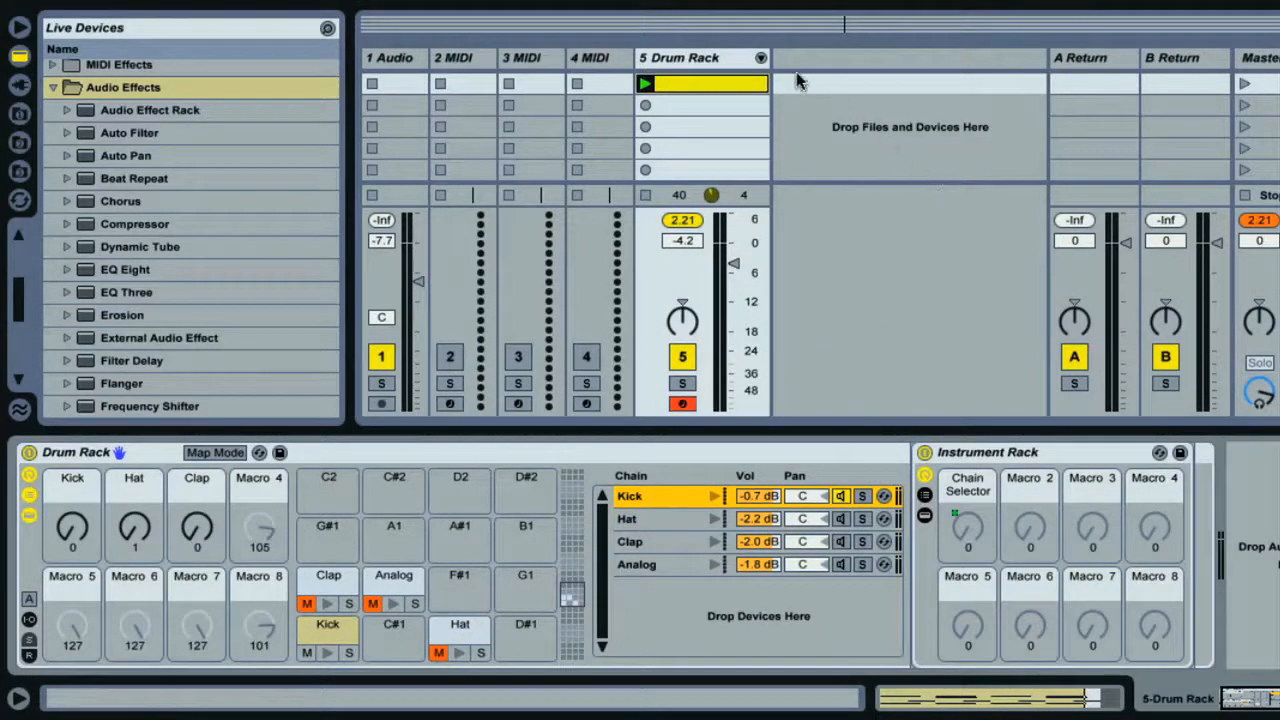
- Unfold the Drum Rack's chains in the mixer, set the Kick chain volume to -1.1 dB, and check its mute
{"action": "left_click", "coordinate": [759, 60]}
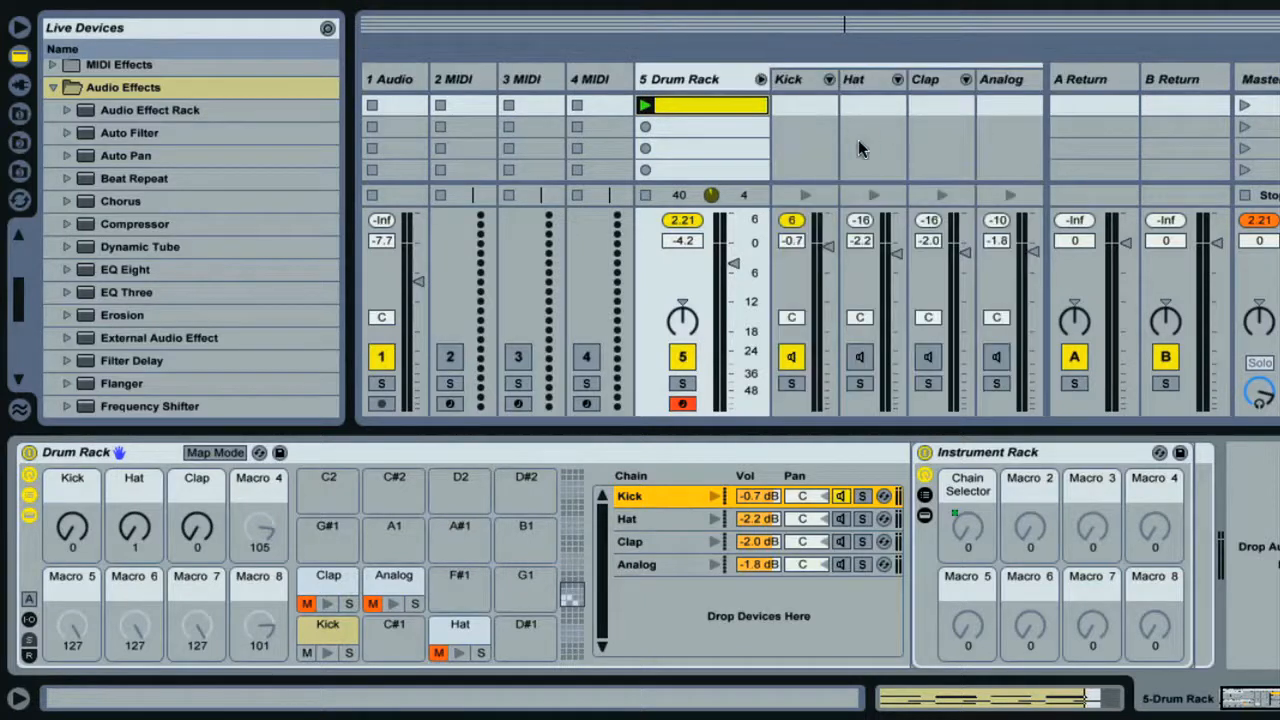
{"action": "left_click_drag", "start_coordinate": [830, 250], "coordinate": [820, 256]}
{"action": "left_click", "coordinate": [798, 355]}
{"action": "left_click", "coordinate": [798, 355]}
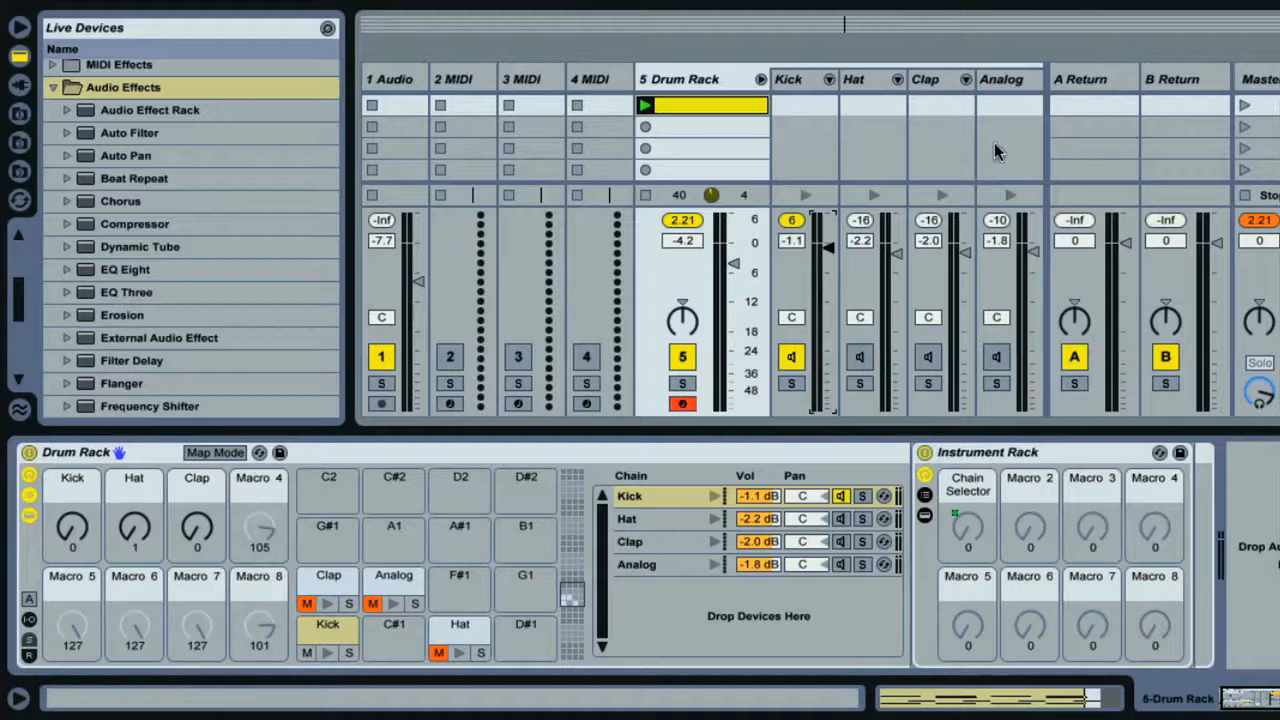
{"action": "left_click", "coordinate": [760, 82]}
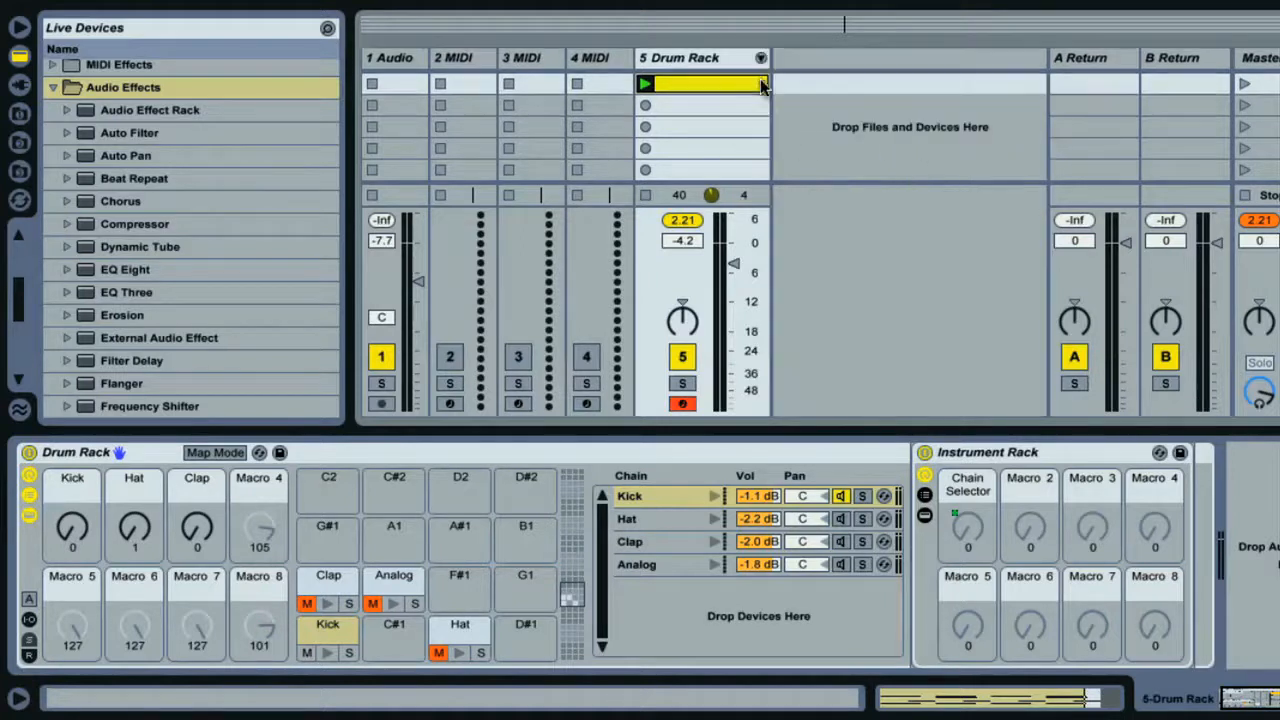
{"action": "left_click", "coordinate": [761, 57]}
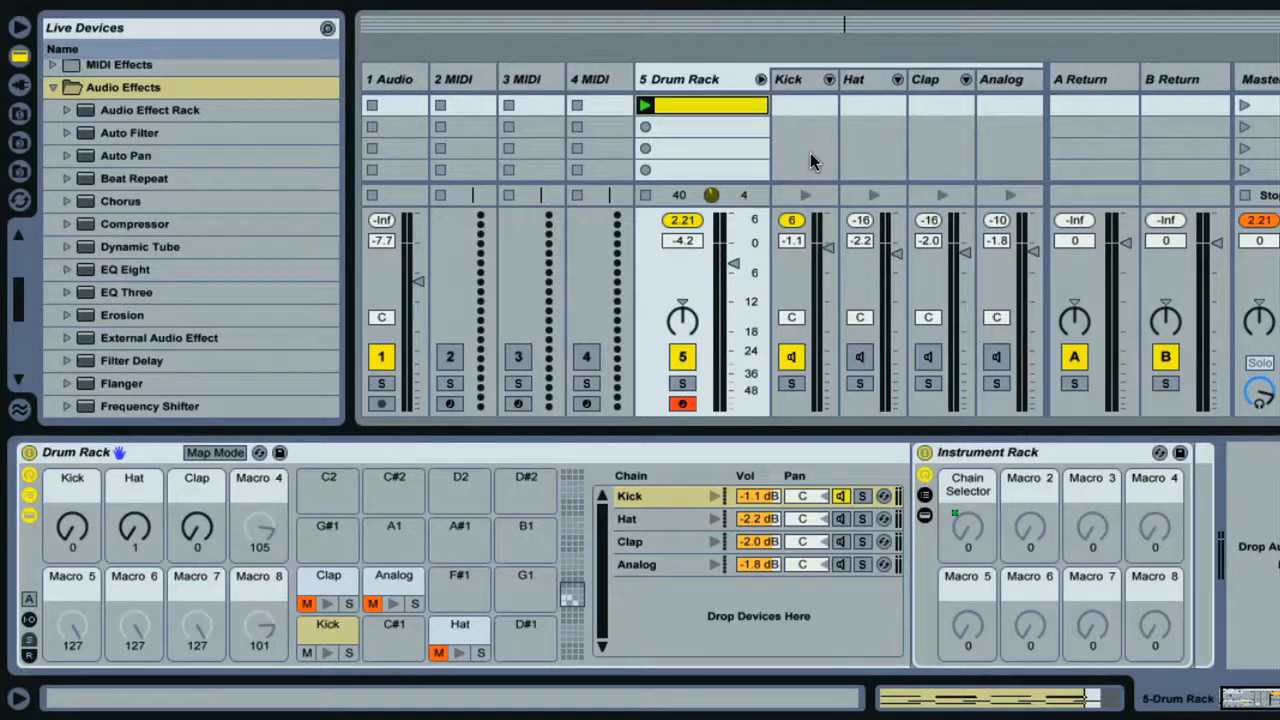
- Add an EQ Eight to the Kick chain and bring it into view beside its Instrument Rack
{"action": "left_click", "coordinate": [132, 274]}
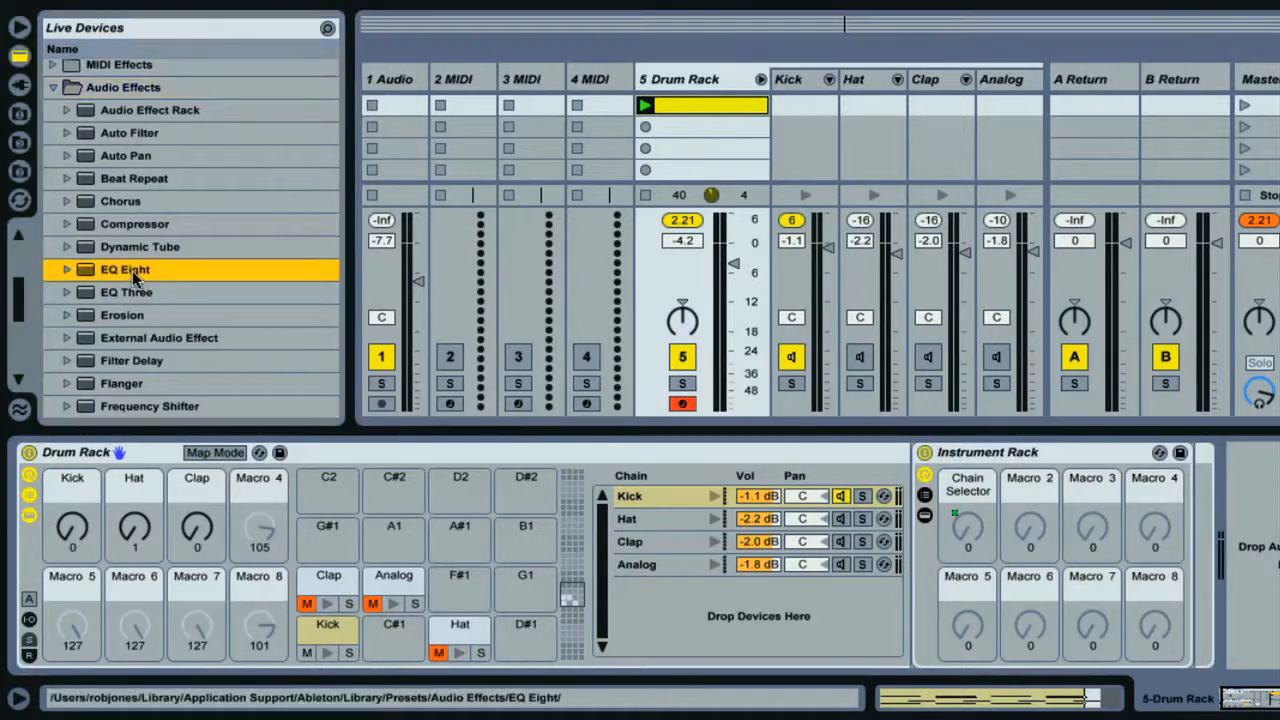
{"action": "left_click_drag", "start_coordinate": [301, 262], "coordinate": [806, 156]}
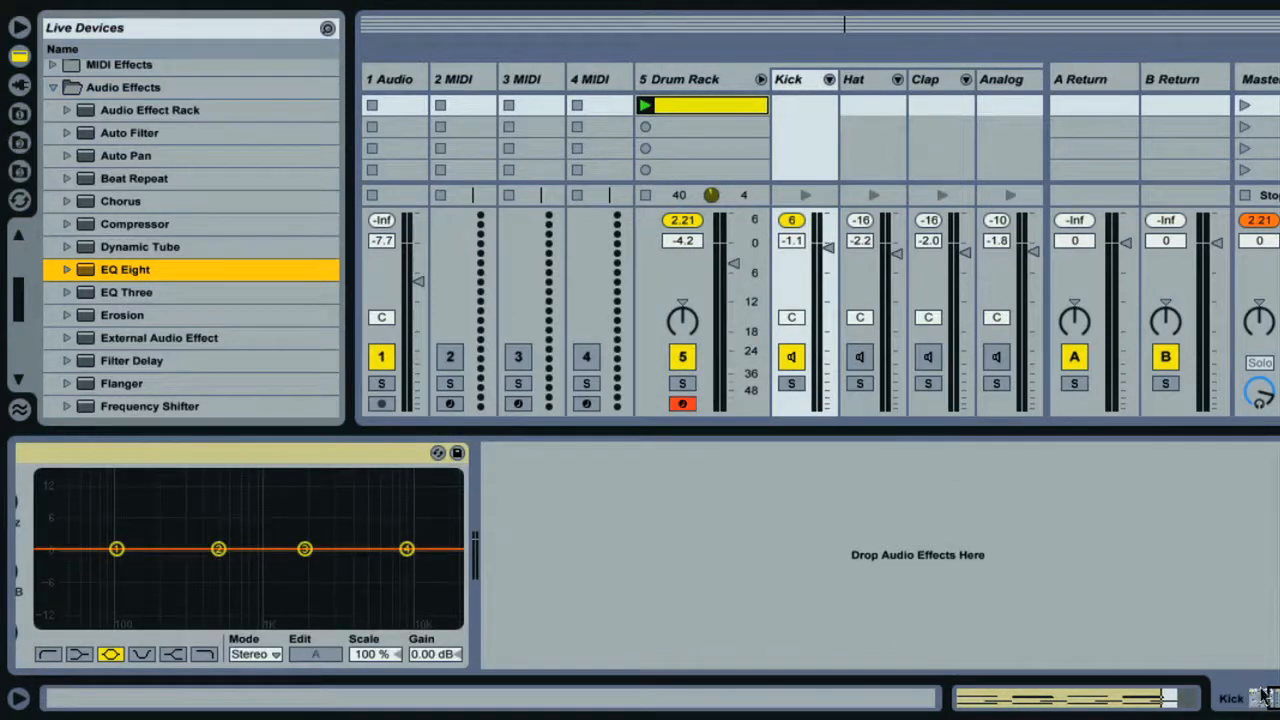
{"action": "left_click", "coordinate": [1262, 697]}
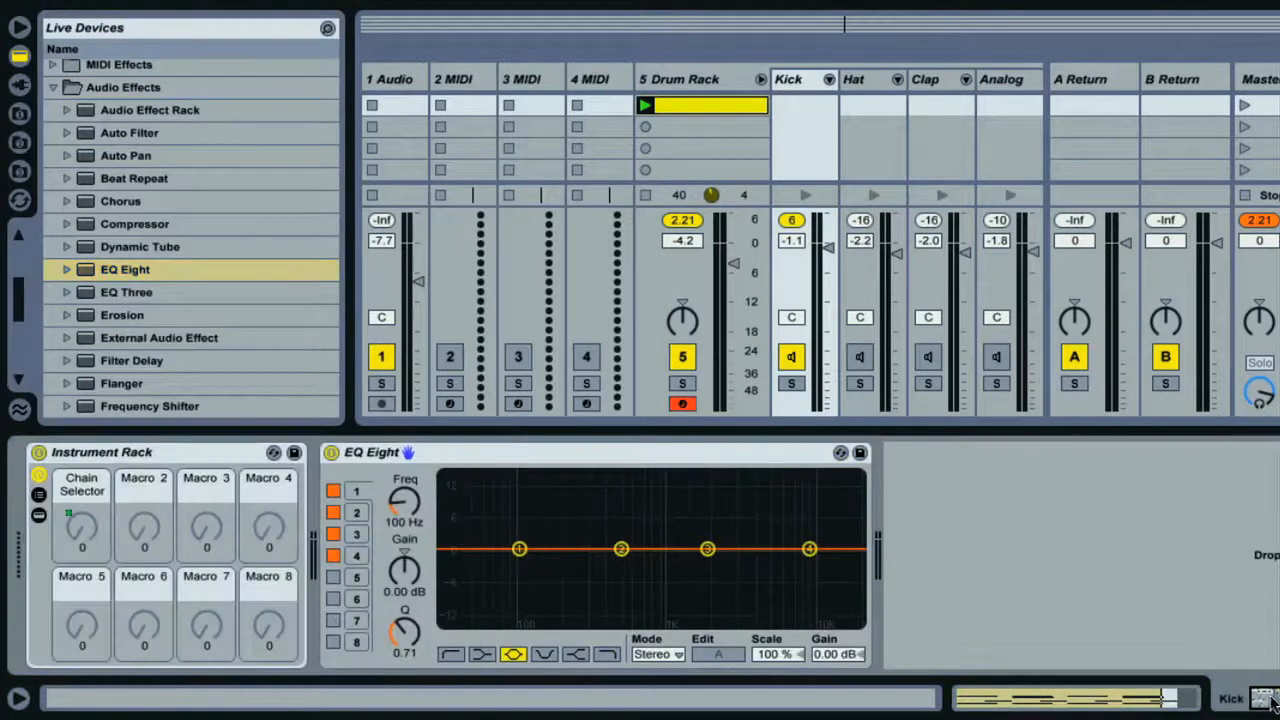
- Make EQ Eight's band 1 a low shelf with 6.43 dB gain and Q 17.3, and compare it against bypass
{"action": "left_click", "coordinate": [482, 655]}
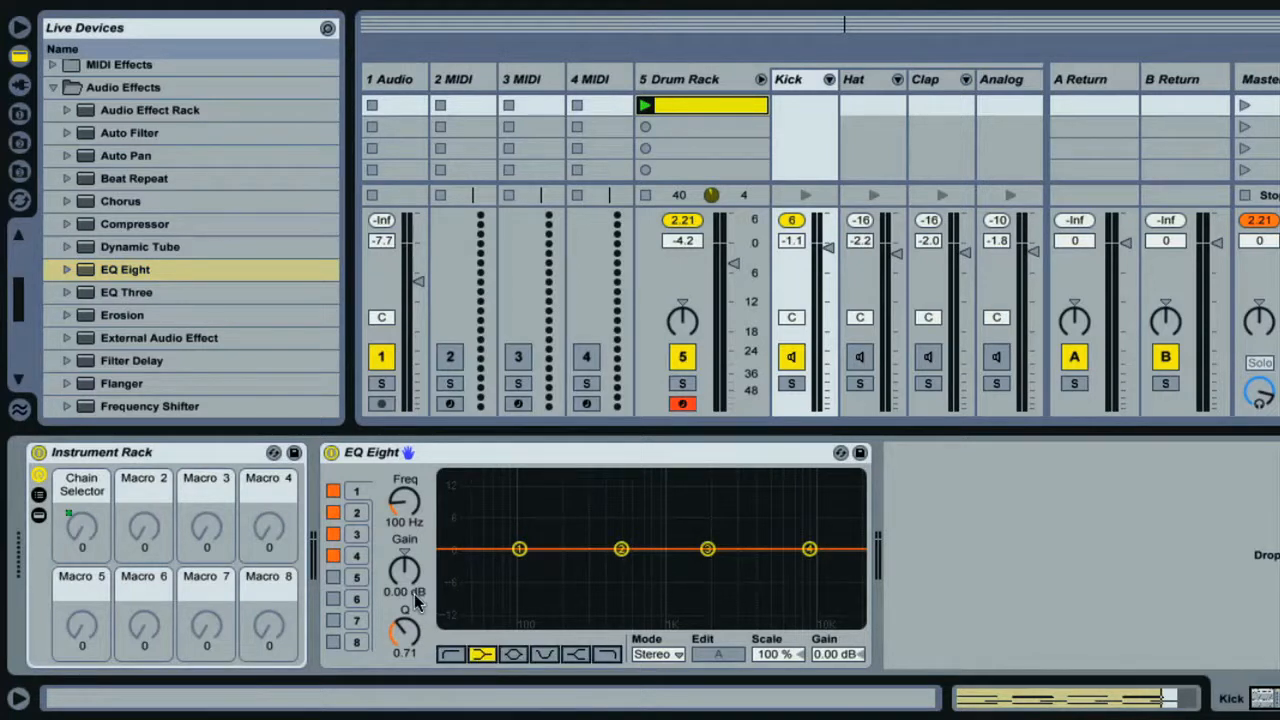
{"action": "left_click_drag", "start_coordinate": [412, 594], "coordinate": [402, 577]}
{"action": "left_click_drag", "start_coordinate": [404, 637], "coordinate": [401, 641]}
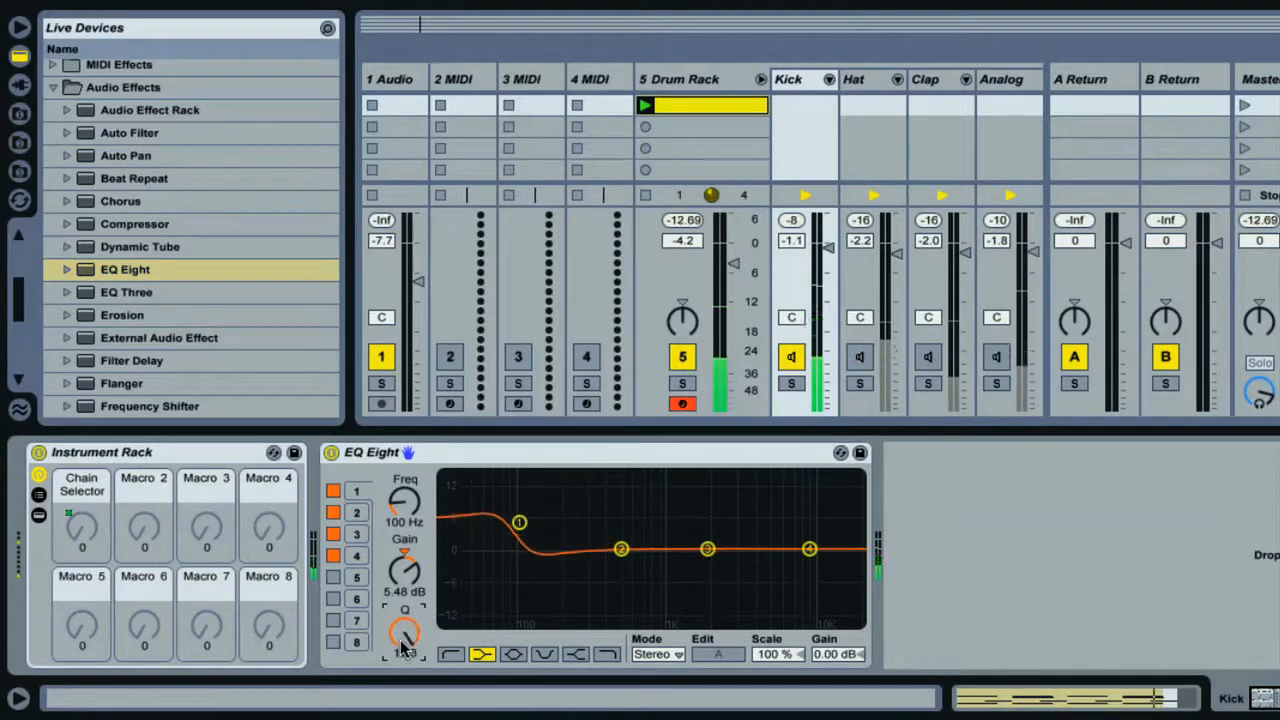
{"action": "left_click_drag", "start_coordinate": [409, 581], "coordinate": [409, 576]}
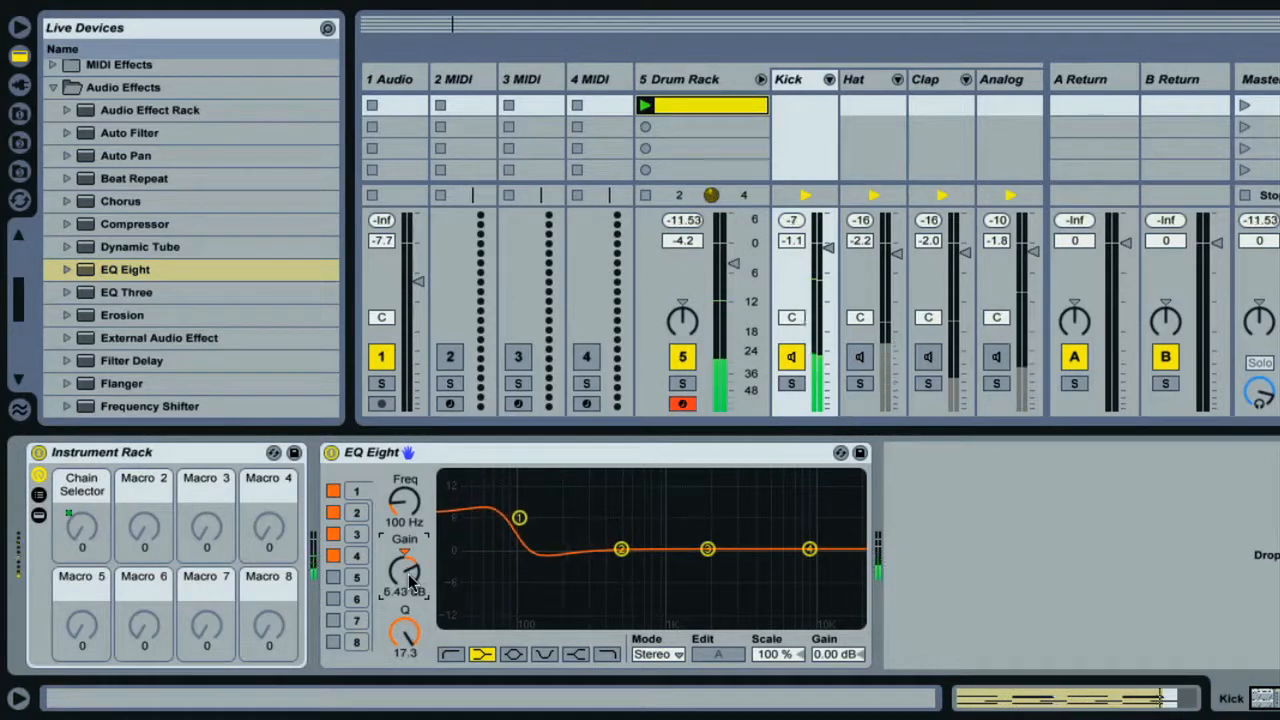
{"action": "left_click", "coordinate": [331, 452]}
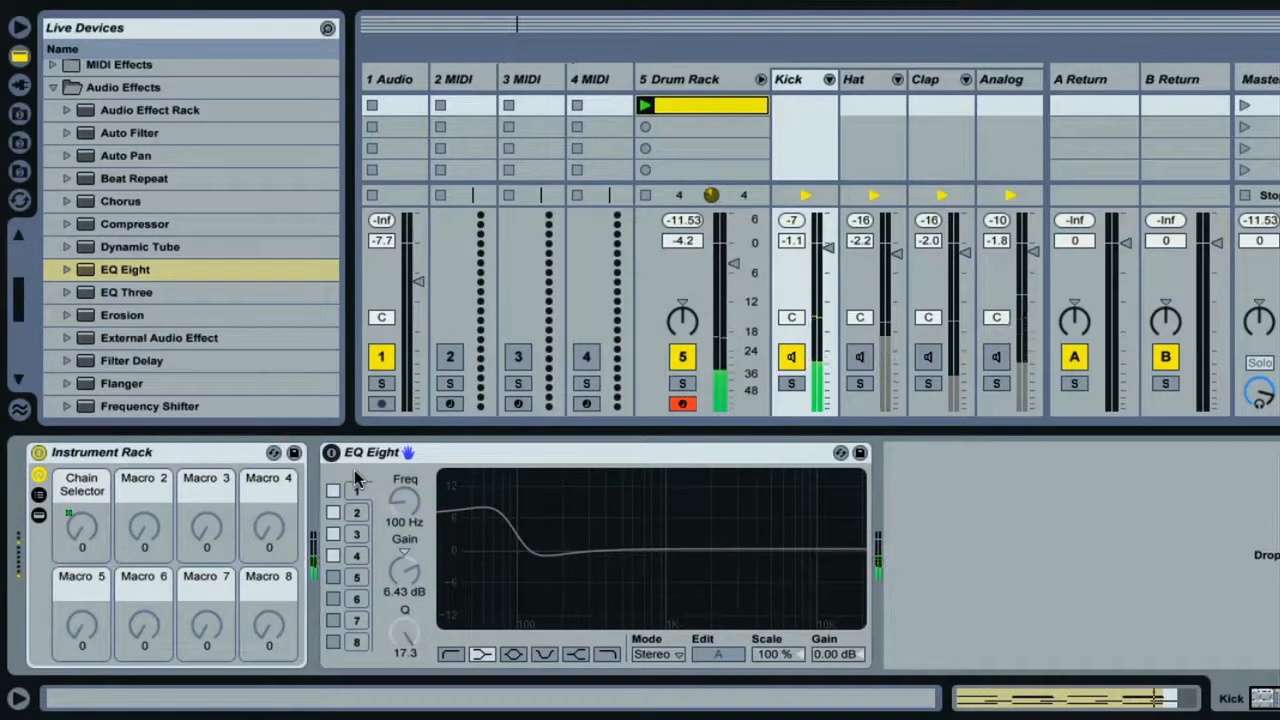
{"action": "left_click", "coordinate": [331, 453]}
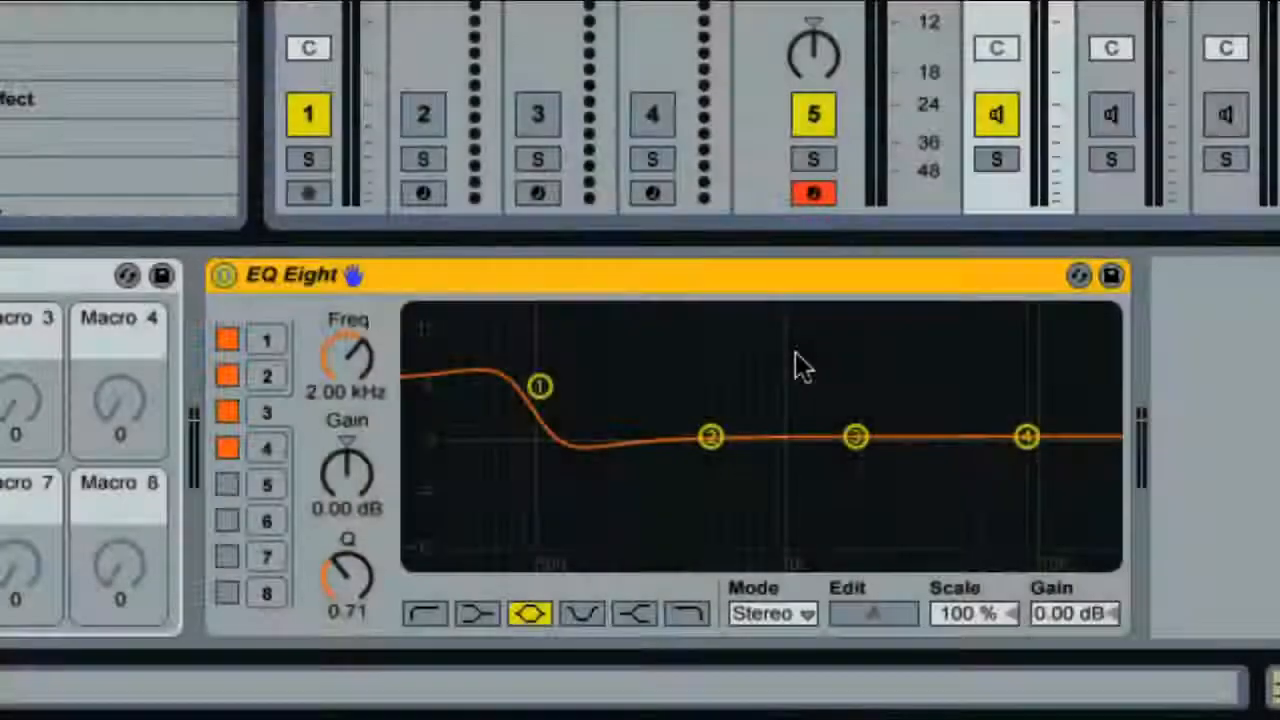
- Set EQ Eight's band 2 to -3.20 dB at 325 Hz and make band 3 a high shelf of 4.67 dB at 3.40 kHz
{"action": "left_click", "coordinate": [710, 438]}
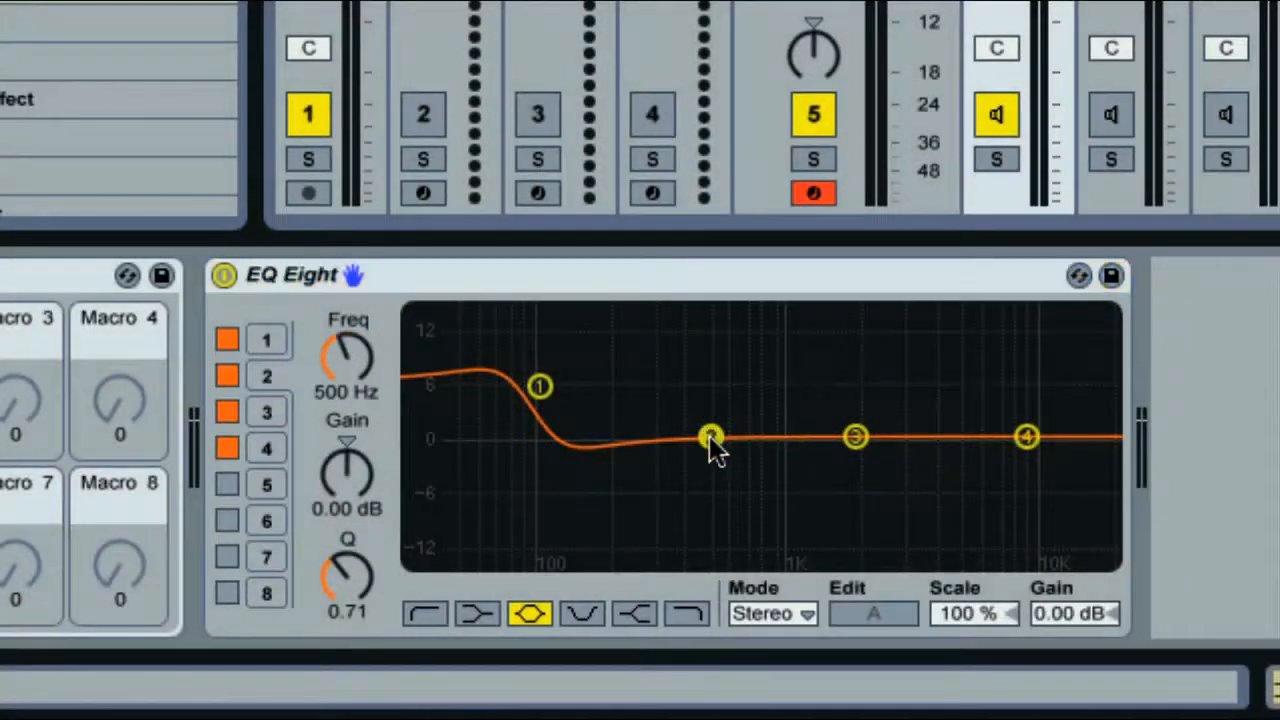
{"action": "left_click_drag", "start_coordinate": [709, 435], "coordinate": [661, 459]}
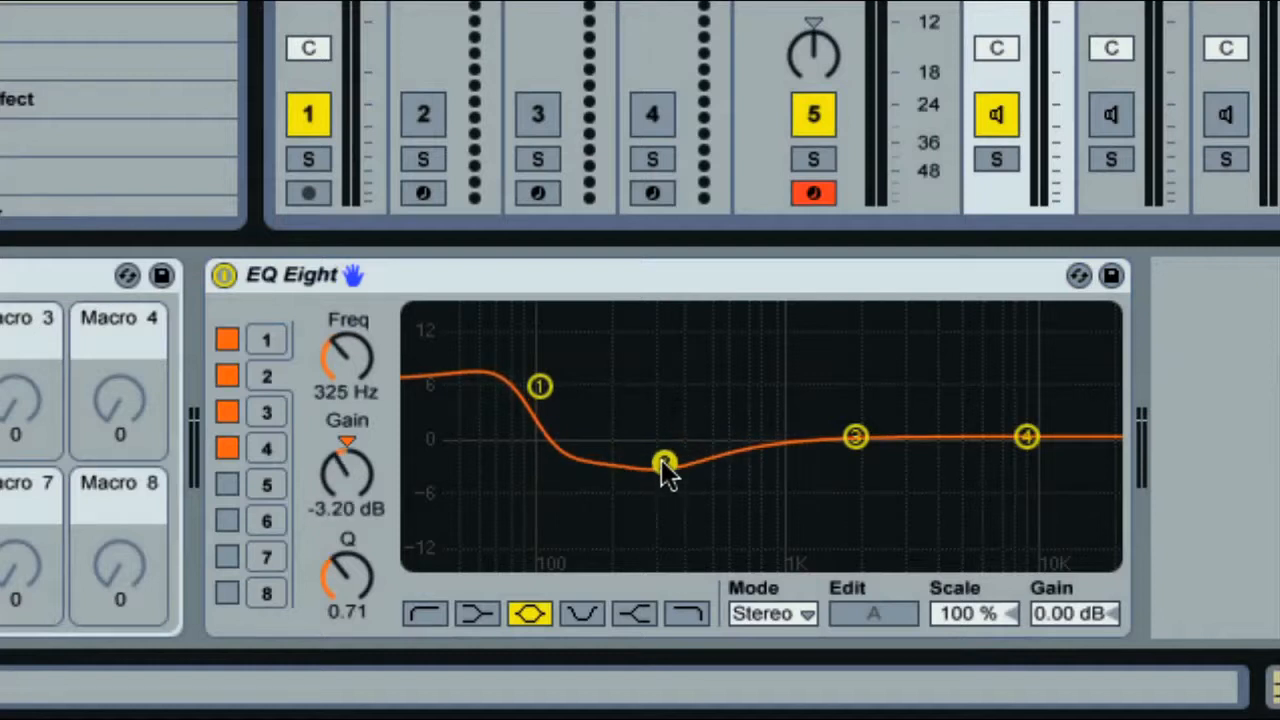
{"action": "left_click", "coordinate": [852, 439]}
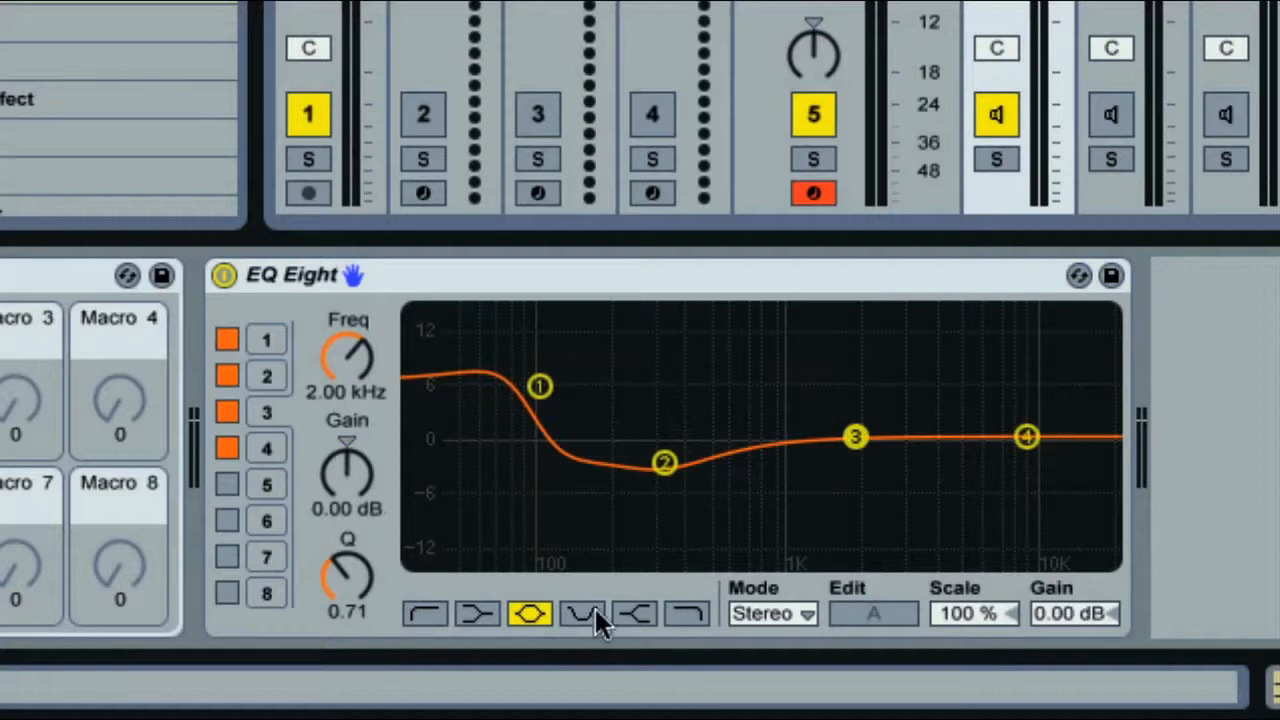
{"action": "left_click", "coordinate": [636, 614]}
{"action": "left_click_drag", "start_coordinate": [861, 447], "coordinate": [910, 400]}
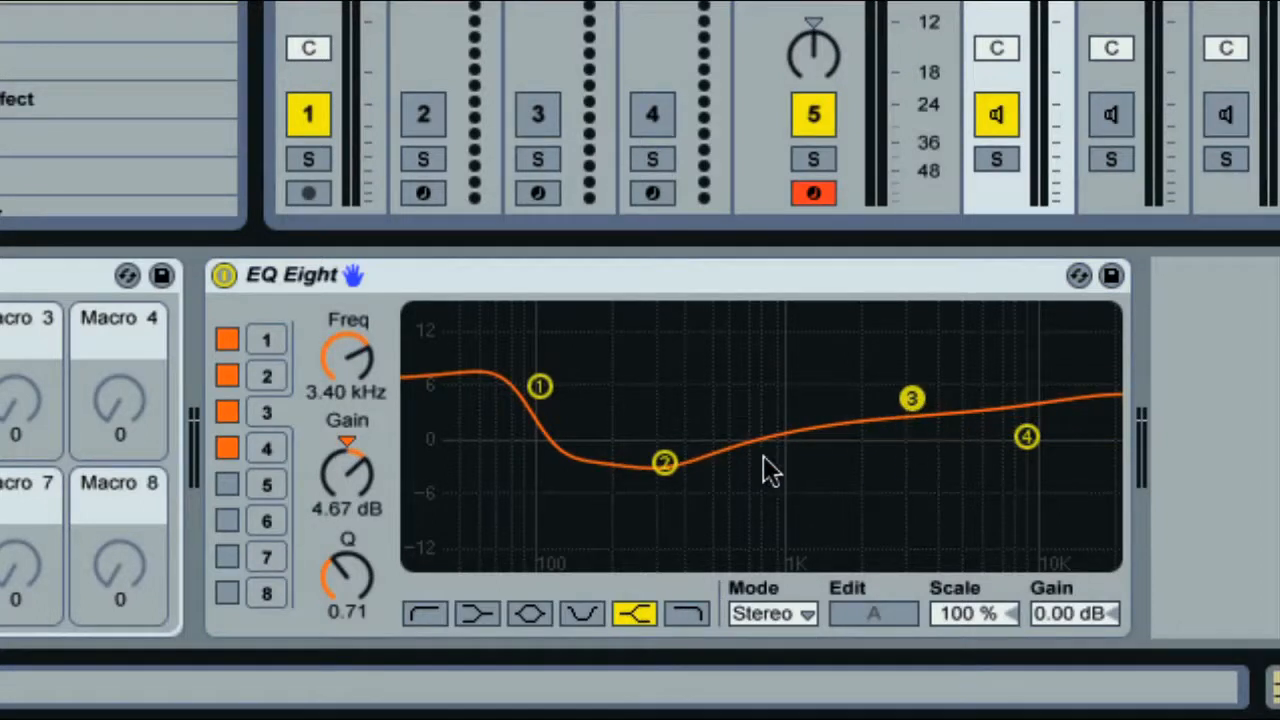
- Move EQ Eight's low shelf to 135 Hz with 6.89 dB gain and compare the kick with the EQ bypassed and active
{"action": "left_click_drag", "start_coordinate": [535, 381], "coordinate": [569, 377]}
{"action": "left_click", "coordinate": [223, 274]}
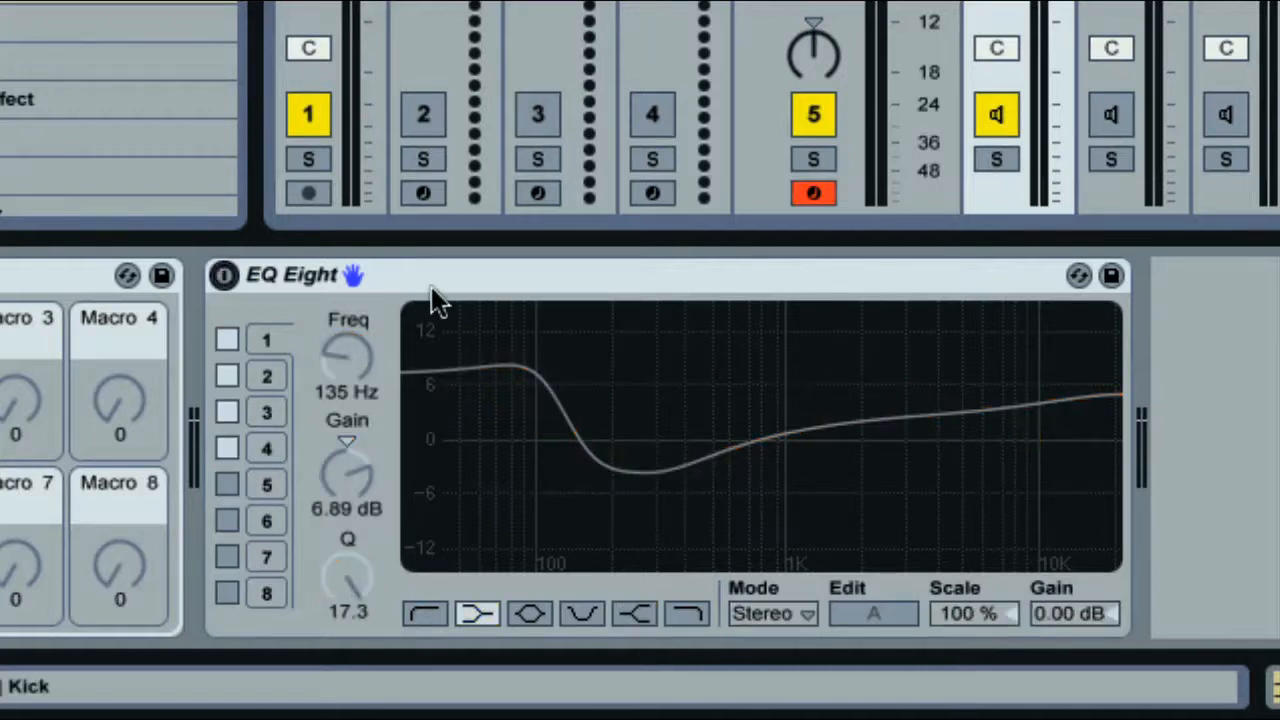
{"action": "left_click", "coordinate": [221, 276]}
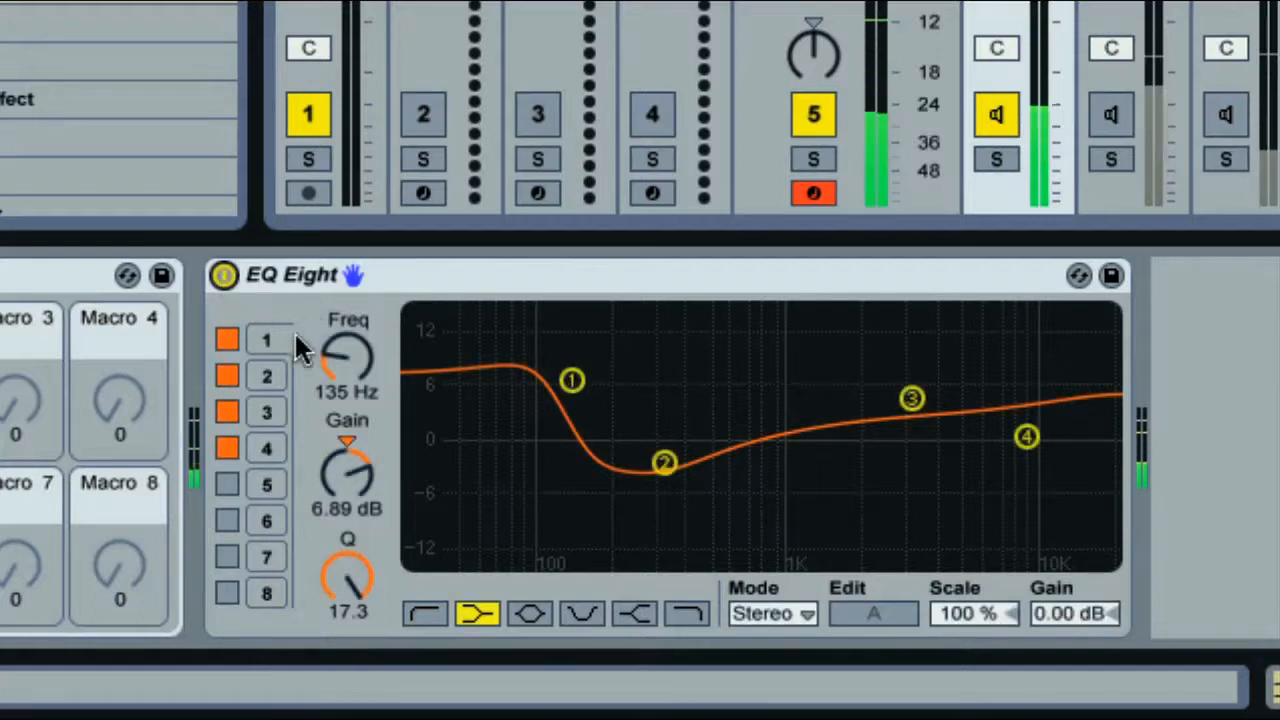
- Switch off EQ Eight's bands 1 to 3 and re-enable them one by one to hear each band's effect on the kick
{"action": "left_click", "coordinate": [229, 411]}
{"action": "left_click", "coordinate": [227, 376]}
{"action": "left_click", "coordinate": [227, 340]}
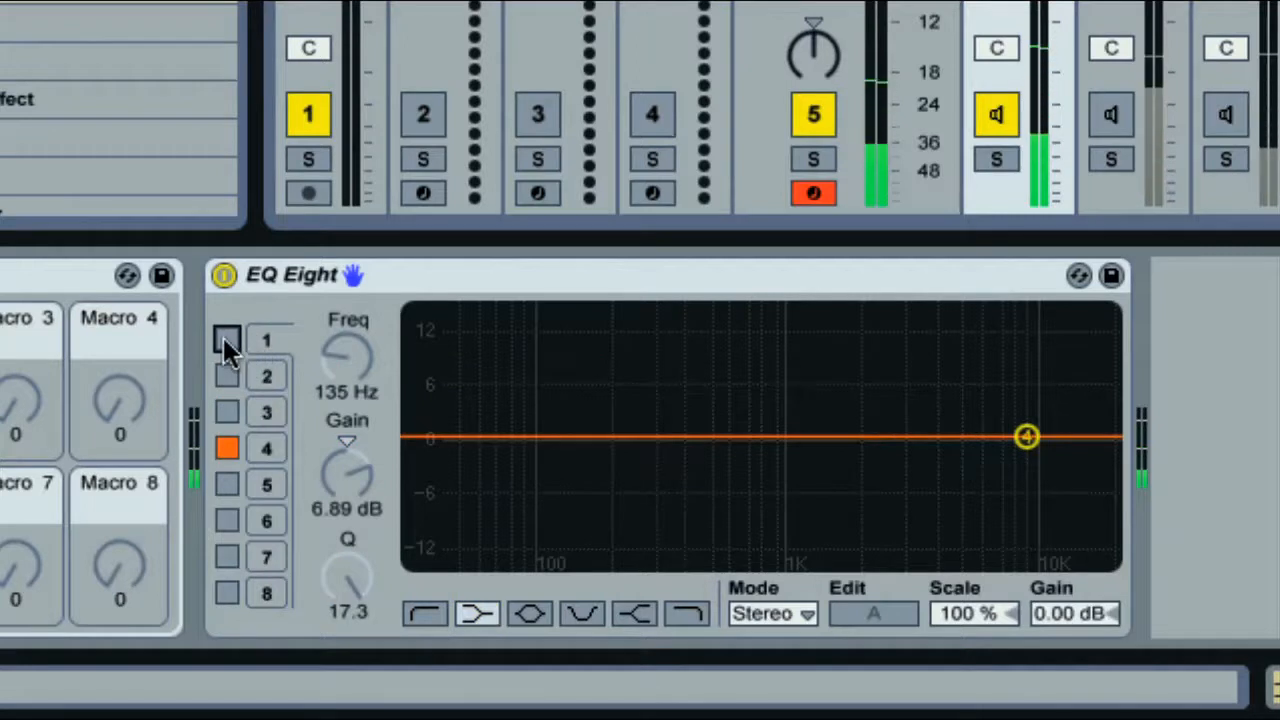
{"action": "left_click", "coordinate": [227, 340]}
{"action": "left_click", "coordinate": [227, 376]}
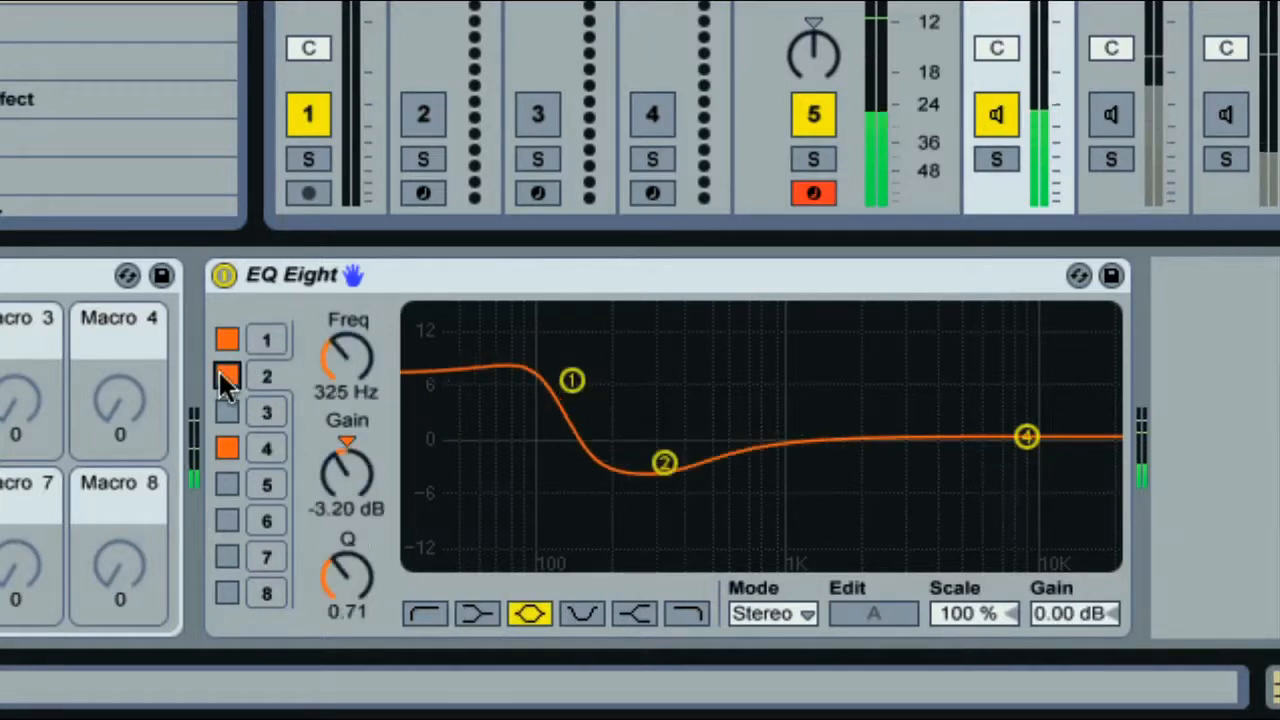
{"action": "left_click", "coordinate": [229, 411]}
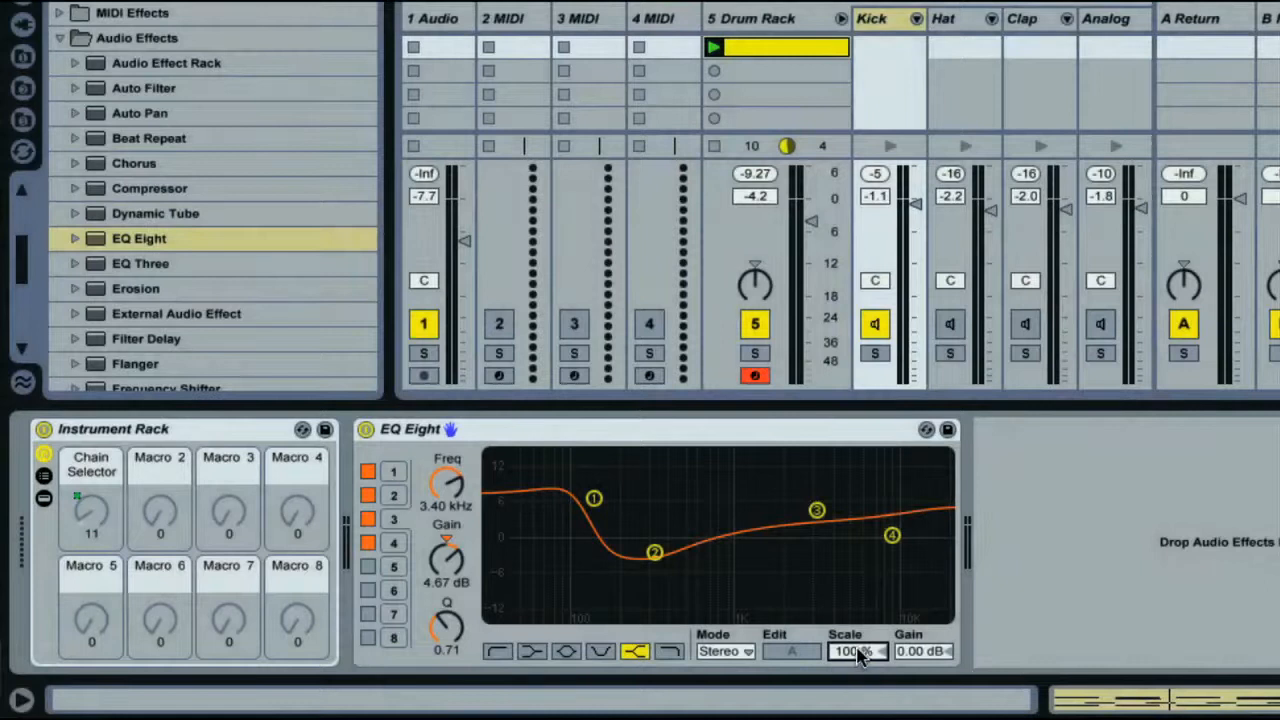
- Try EQ Eight's Scale at 48 % and map it to the Drum Rack's Macro 5
{"action": "left_click_drag", "start_coordinate": [860, 655], "coordinate": [862, 655]}
{"action": "left_click", "coordinate": [883, 651]}
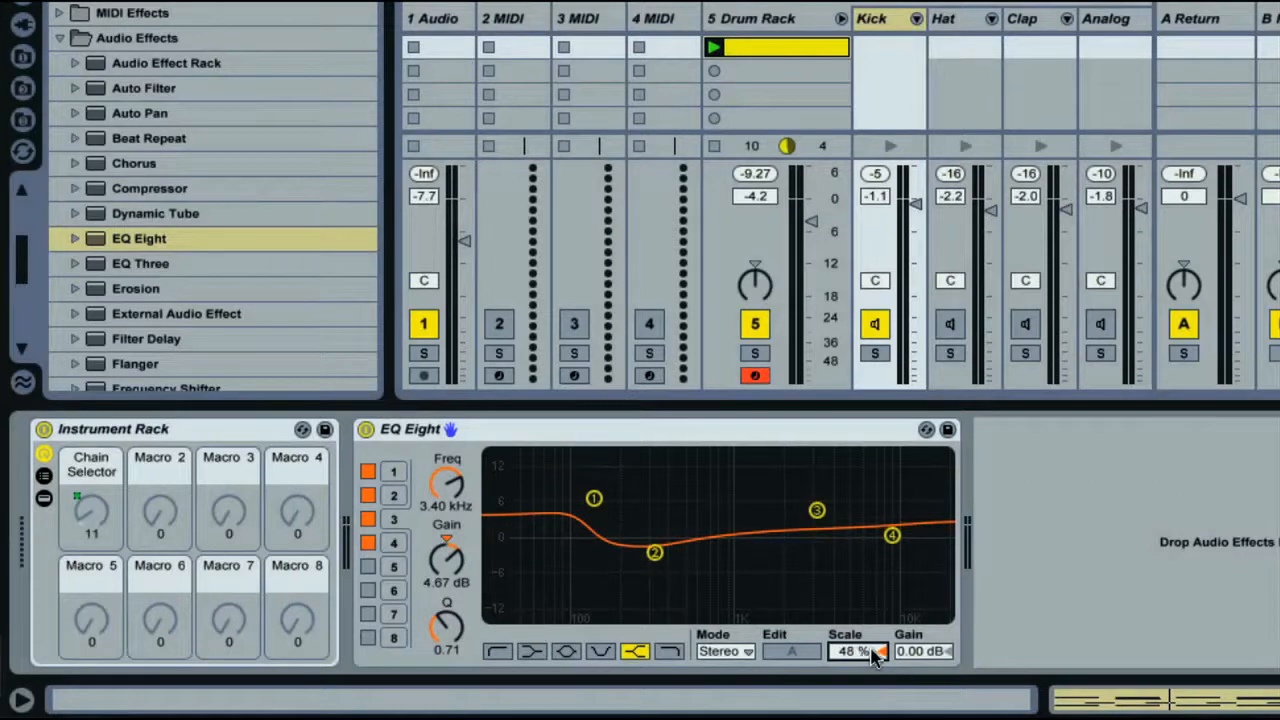
{"action": "right_click", "coordinate": [855, 655]}
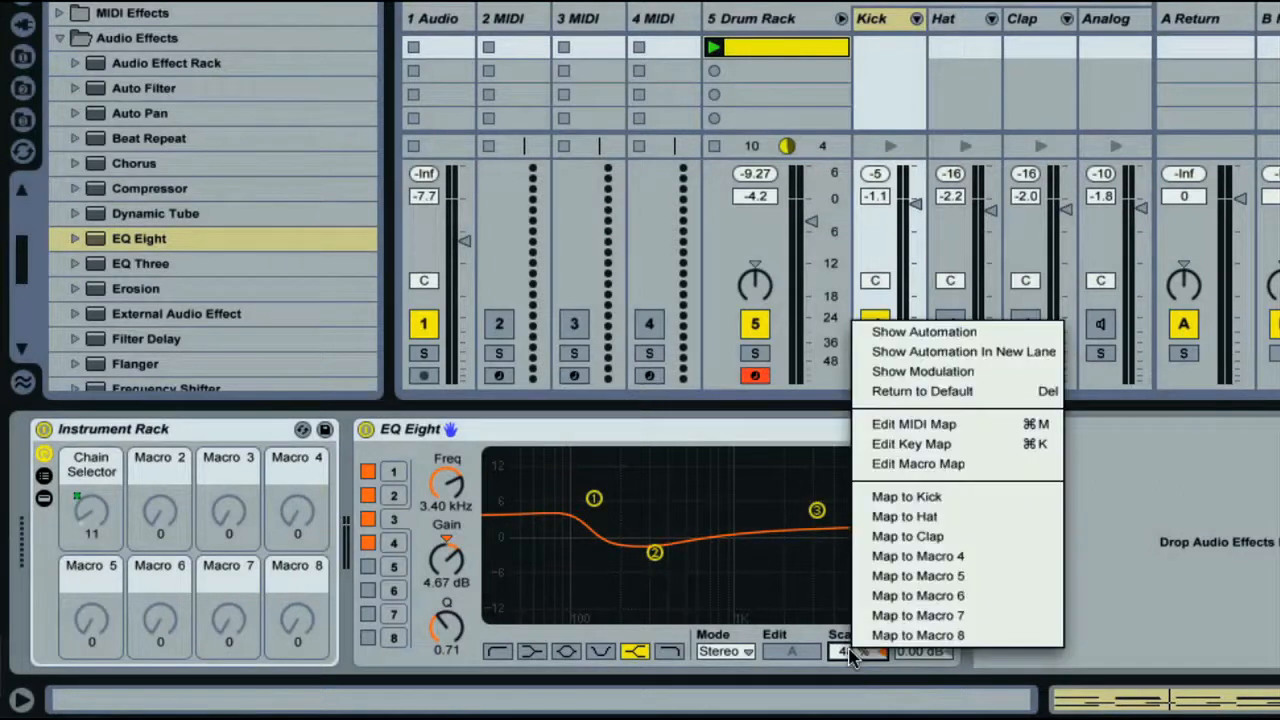
{"action": "left_click", "coordinate": [932, 580]}
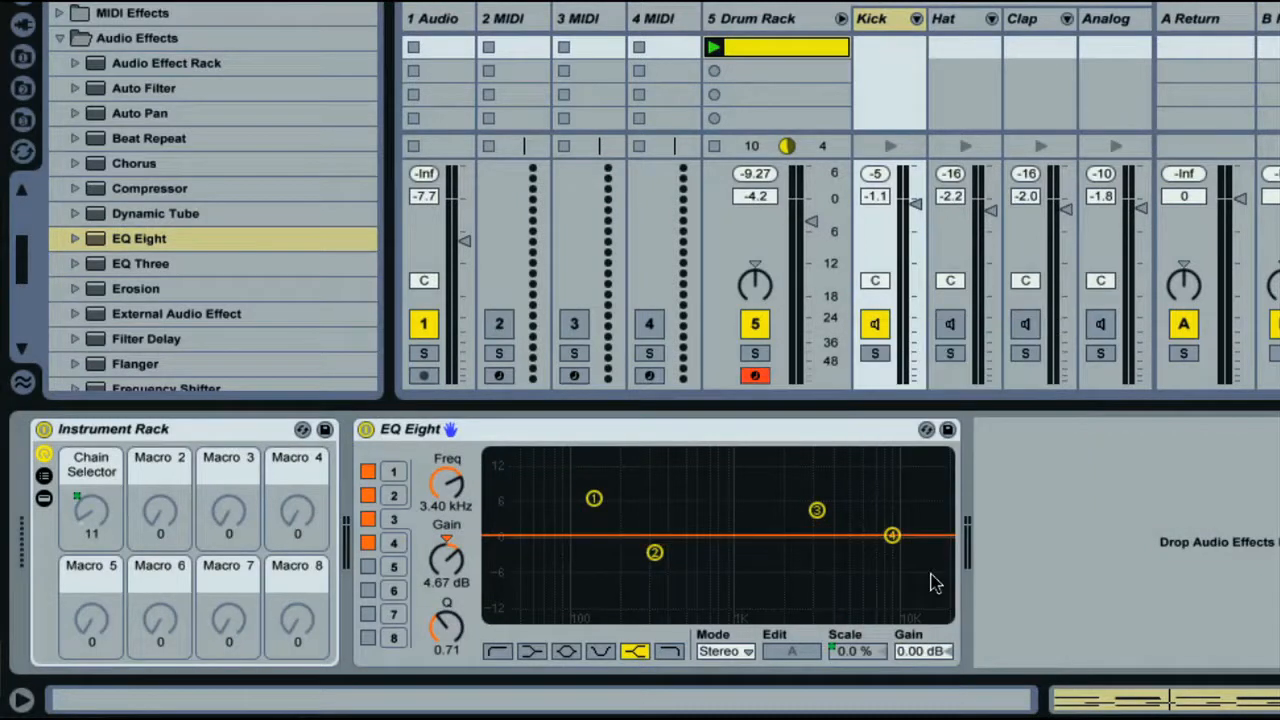
- Return to the Drum Rack's macros, set Kick to 0, and try Scale at 98 % and at 0.0 %
{"action": "left_click", "coordinate": [785, 20]}
{"action": "mouse_move", "coordinate": [91, 632]}
{"action": "left_mouse_down"}
{"action": "mouse_move", "coordinate": [91, 575]}
{"action": "mouse_move", "coordinate": [90, 640]}
{"action": "left_mouse_up"}
{"action": "left_click_drag", "start_coordinate": [93, 500], "coordinate": [95, 512]}
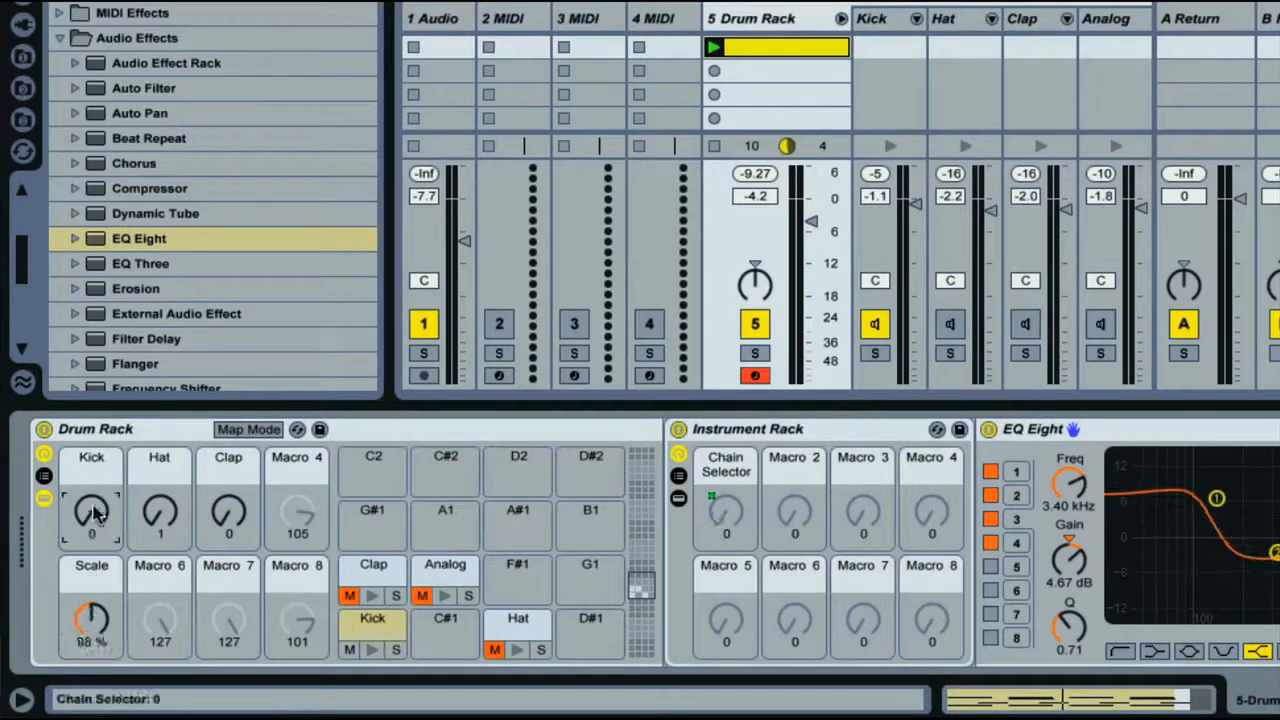
{"action": "left_click_drag", "start_coordinate": [91, 615], "coordinate": [91, 660]}
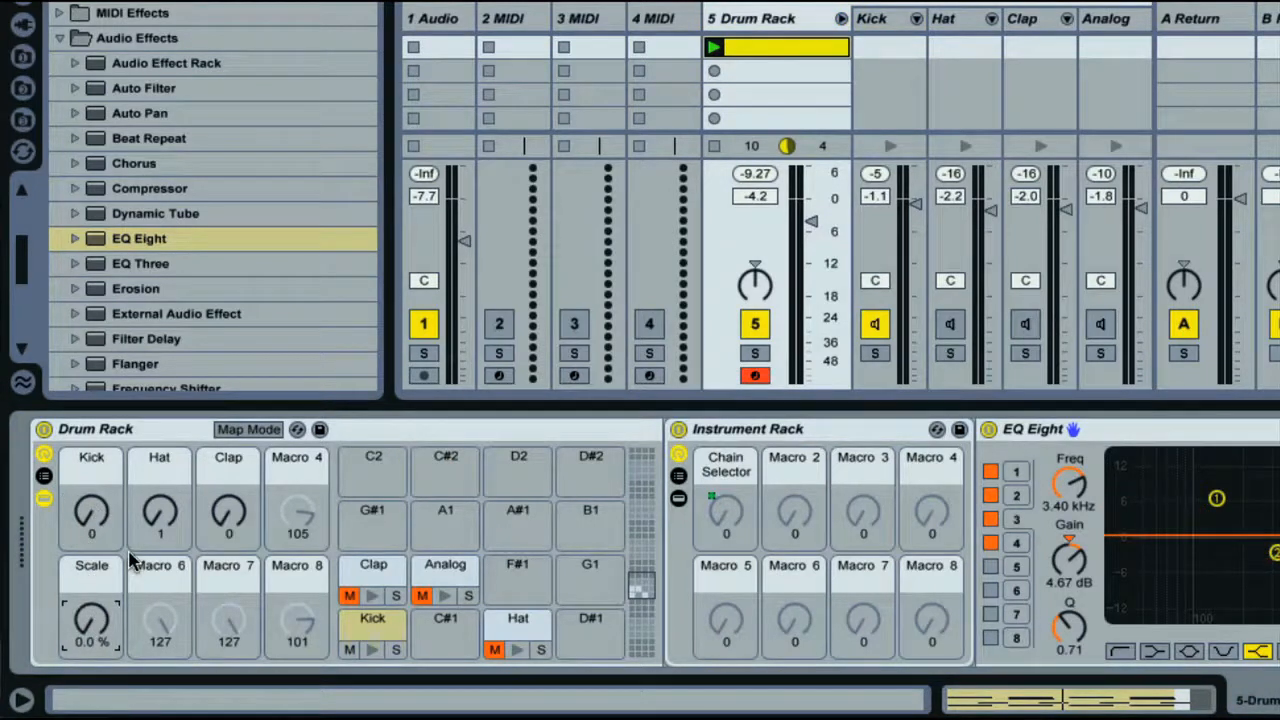
- Set the Kick macro to 4 and audition the kick while varying the Scale macro, ending at 0.0 %
{"action": "mouse_move", "coordinate": [93, 632]}
{"action": "left_mouse_down"}
{"action": "mouse_move", "coordinate": [93, 618]}
{"action": "mouse_move", "coordinate": [91, 637]}
{"action": "left_mouse_up"}
{"action": "left_click_drag", "start_coordinate": [90, 513], "coordinate": [90, 509]}
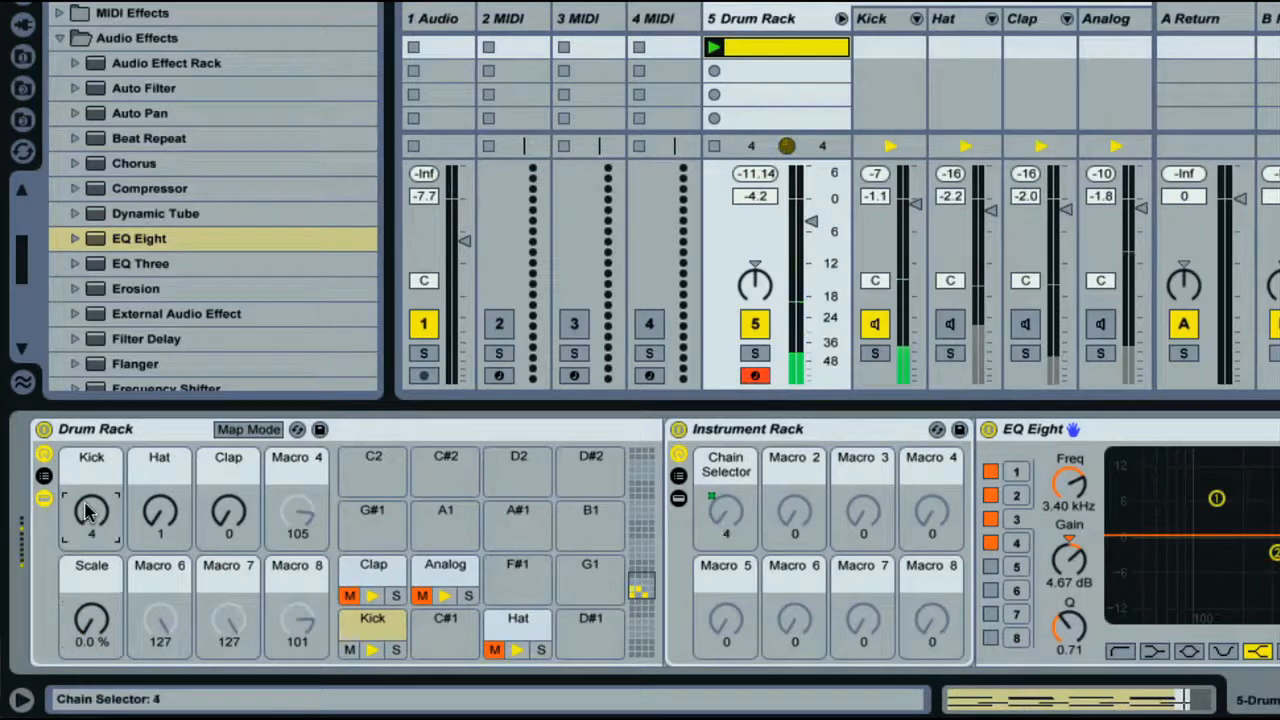
{"action": "left_click_drag", "start_coordinate": [92, 622], "coordinate": [91, 645]}
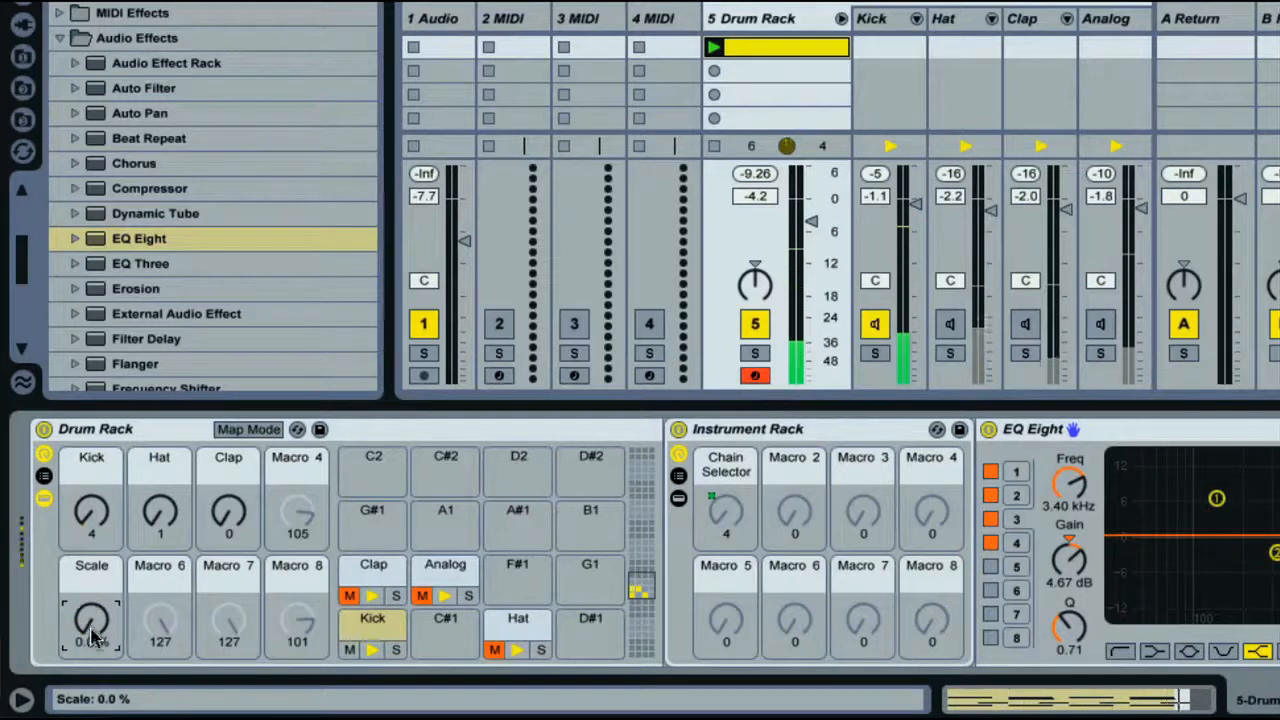